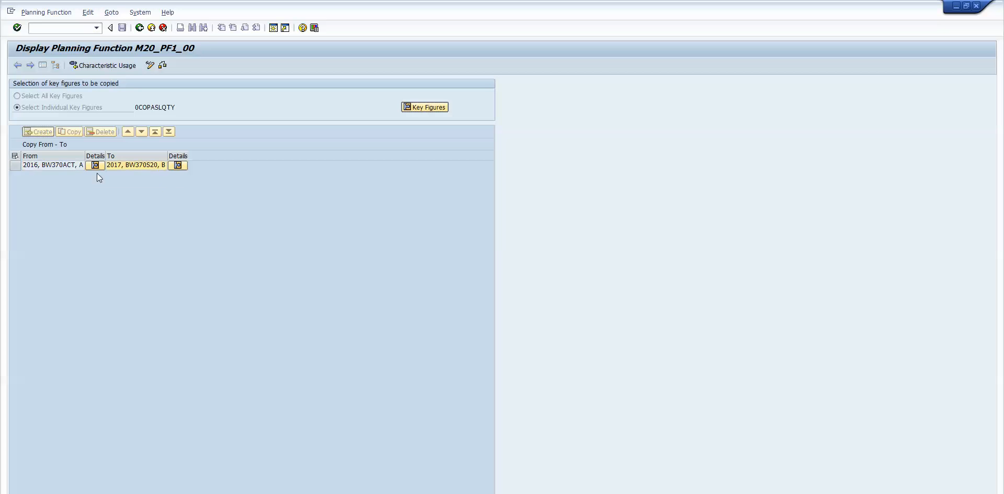
- Review the copy-from and copy-to settings of planning function M20_PF1_00 and return to the planning sequence
click(30, 166)
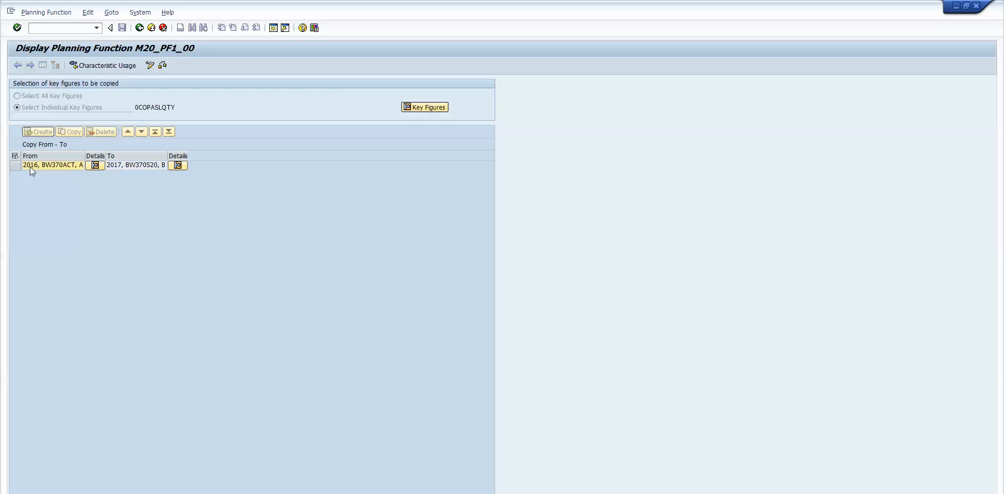
click(117, 166)
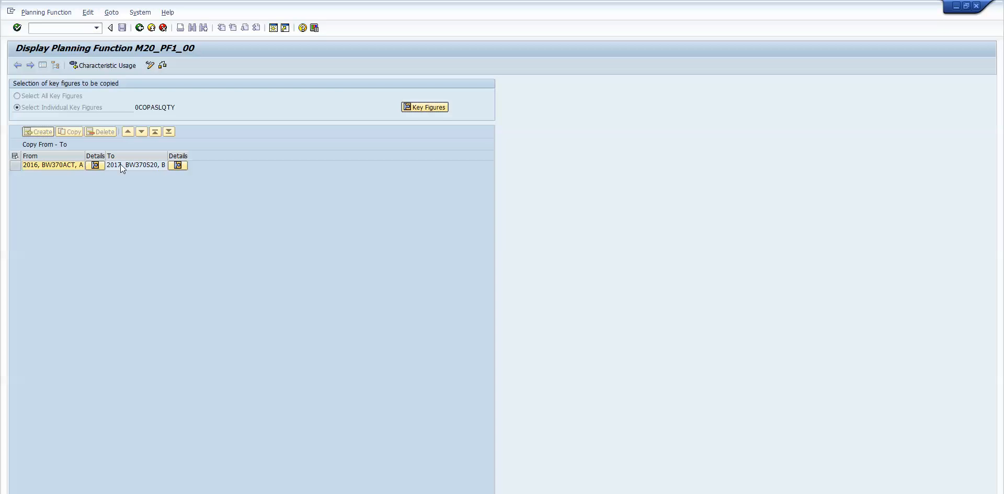
click(81, 165)
click(139, 28)
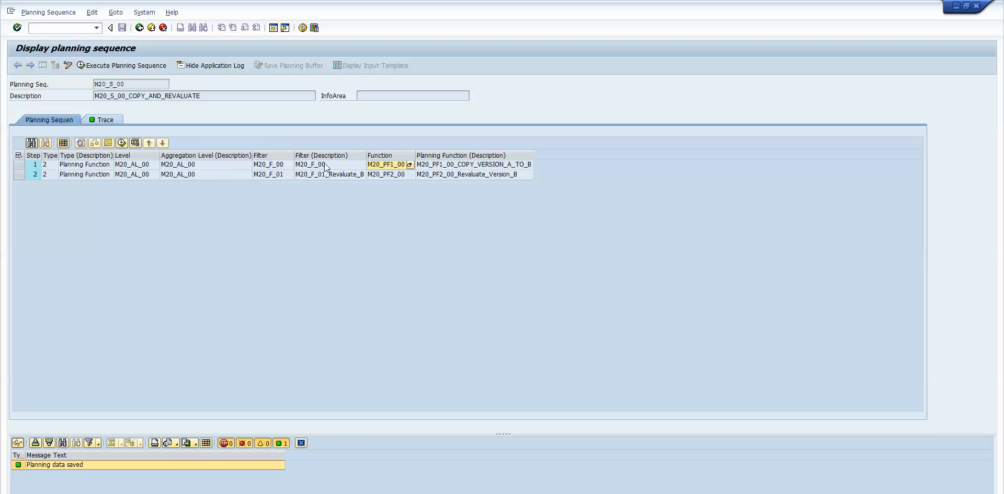
- Open planning function M20_PF2_00, review its revaluation factors for company codes 1000 and 2000, and return to the planning sequence
double_click(390, 175)
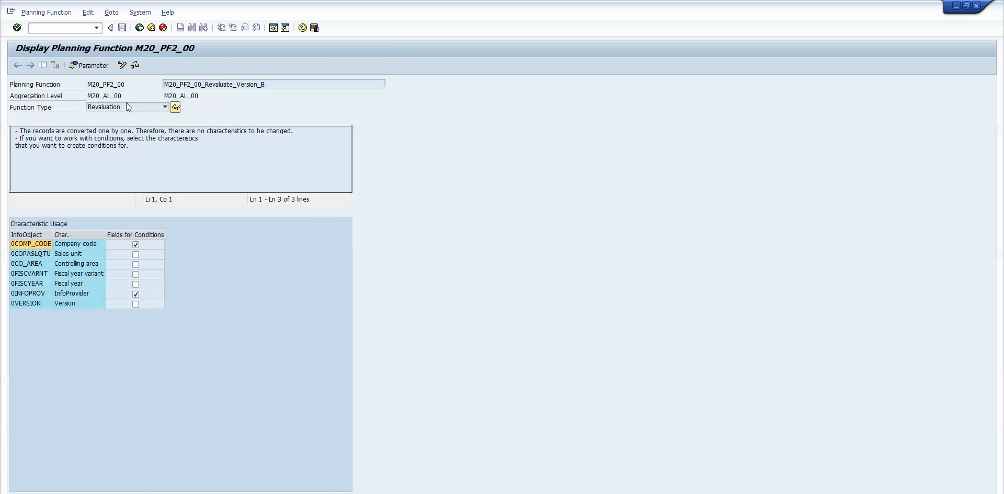
click(91, 65)
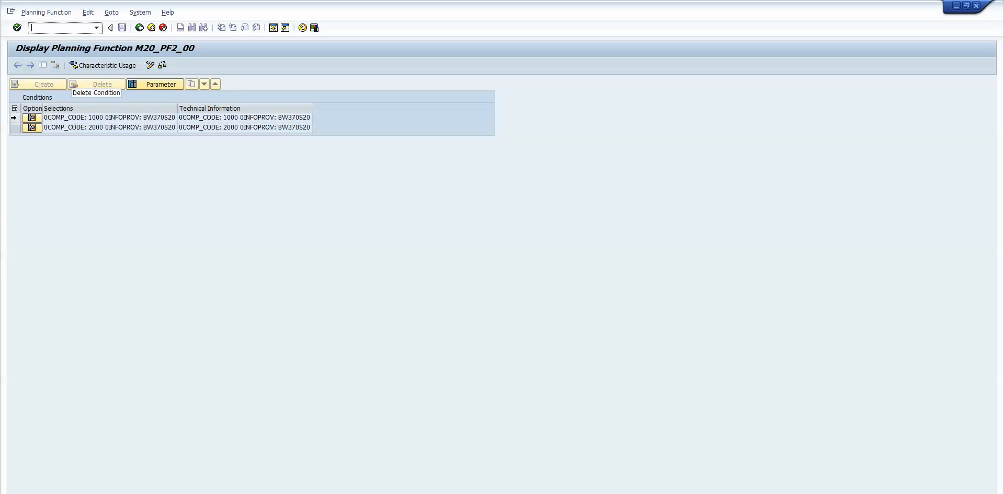
click(168, 86)
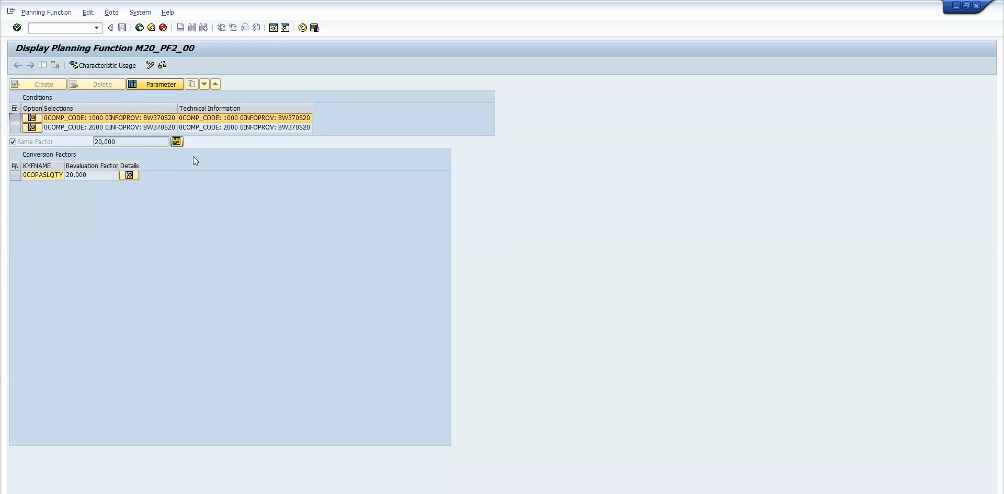
click(15, 128)
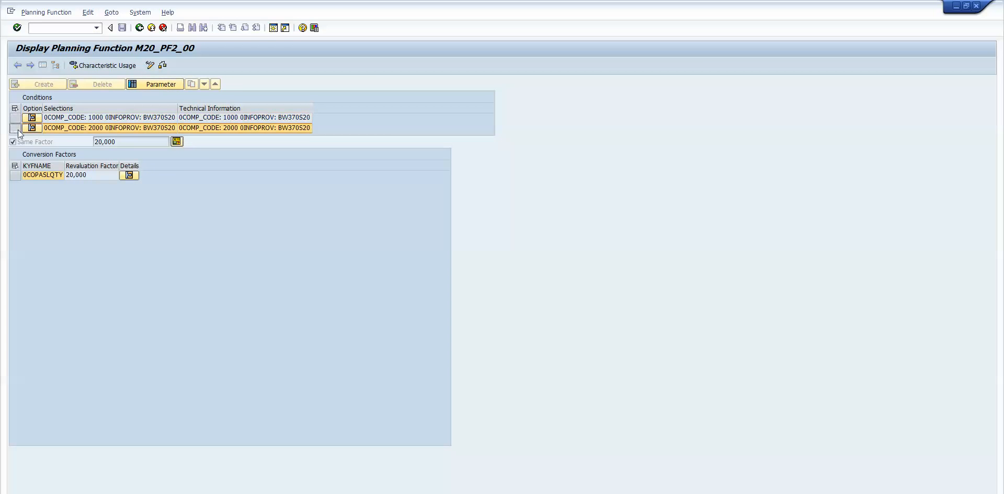
click(145, 83)
click(140, 26)
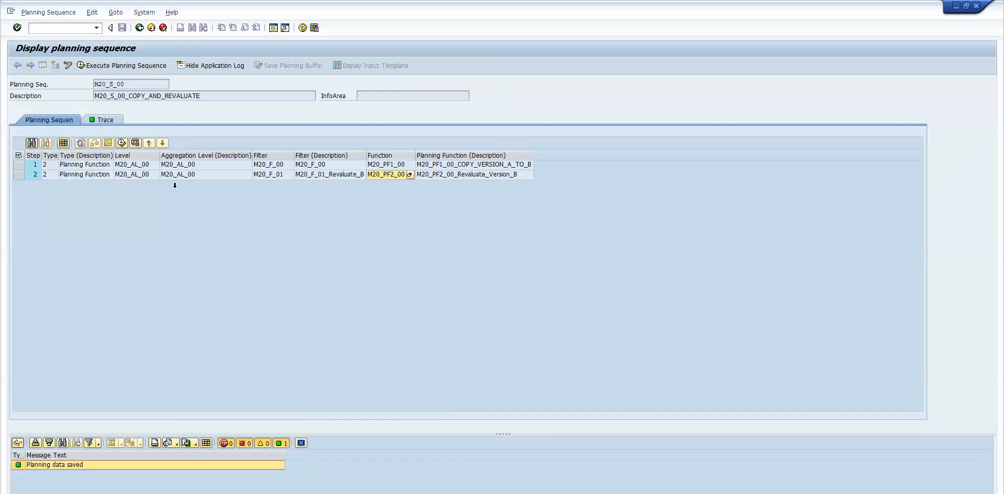
- Execute step 1 of the sequence (M20_PF1_00) in trace mode and display the records of block 1
click(19, 165)
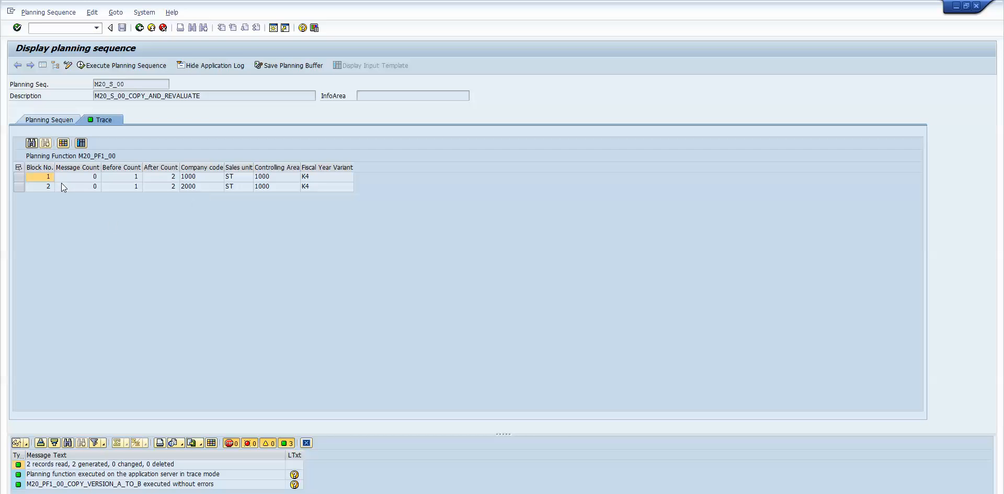
click(19, 176)
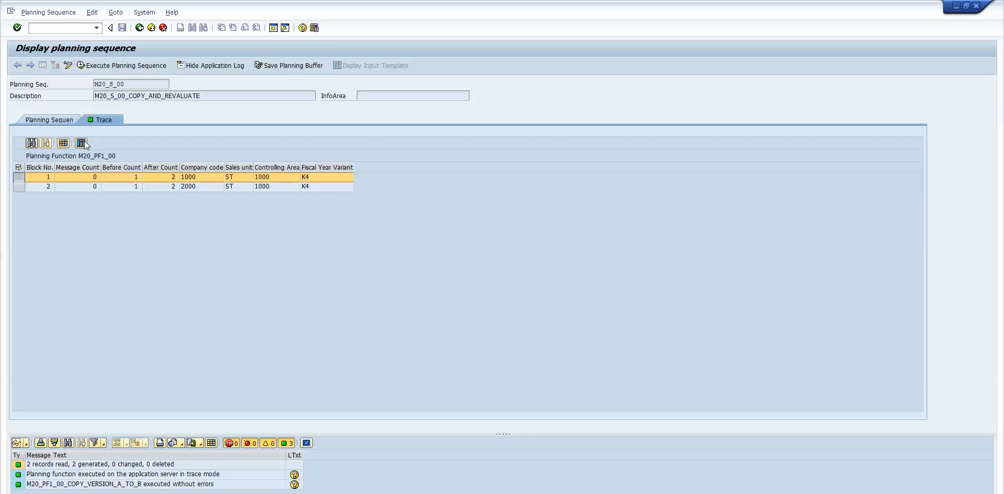
click(82, 143)
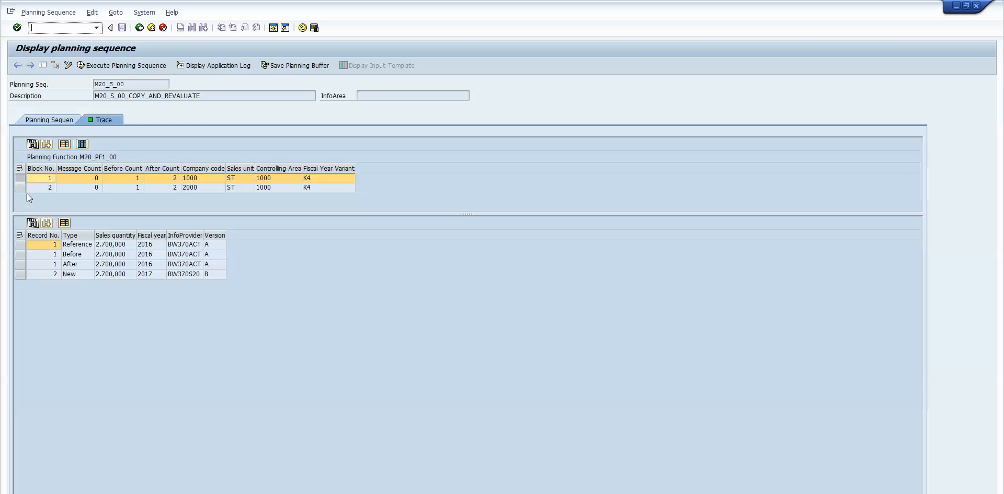
- Display the trace records of block 2 for company code 2000 and save the planning buffer
click(19, 187)
click(82, 144)
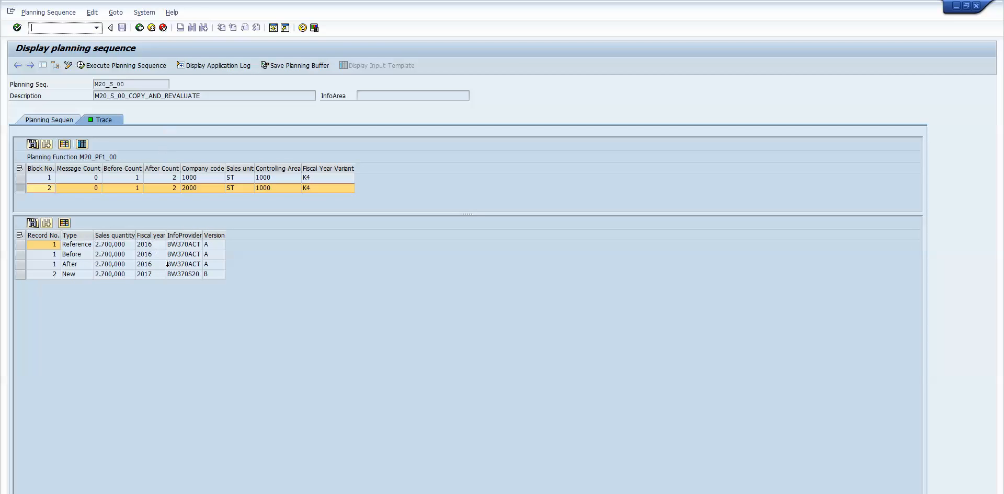
click(20, 276)
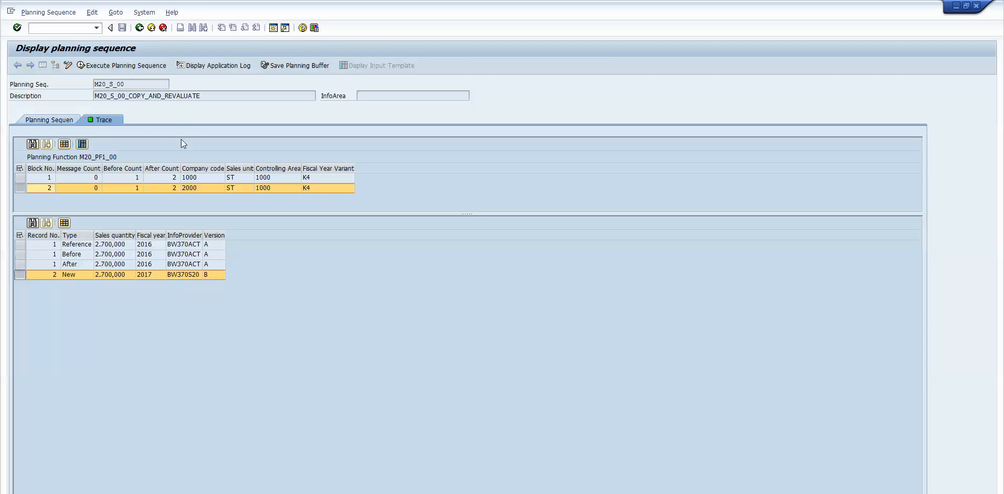
click(287, 64)
- Execute step 2 of the sequence (M20_PF2_00) in trace mode and display the records of block 1
click(58, 124)
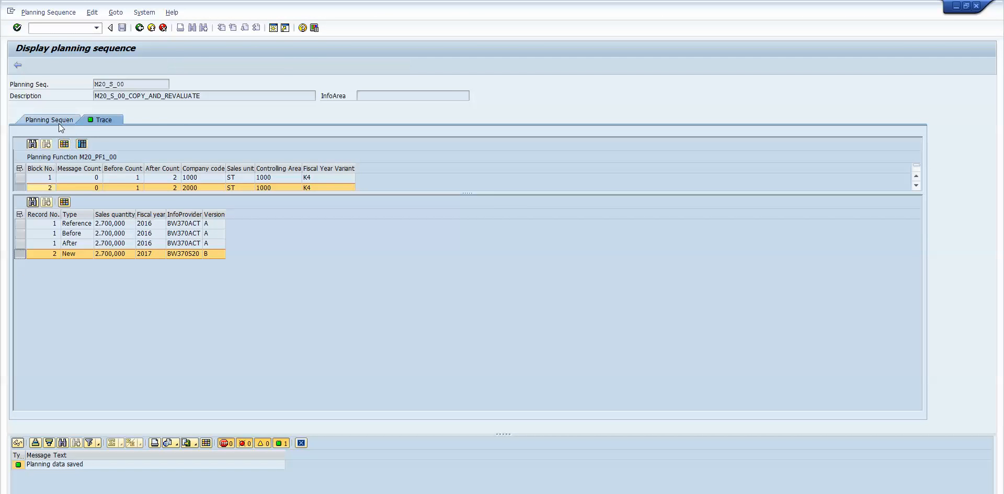
click(19, 175)
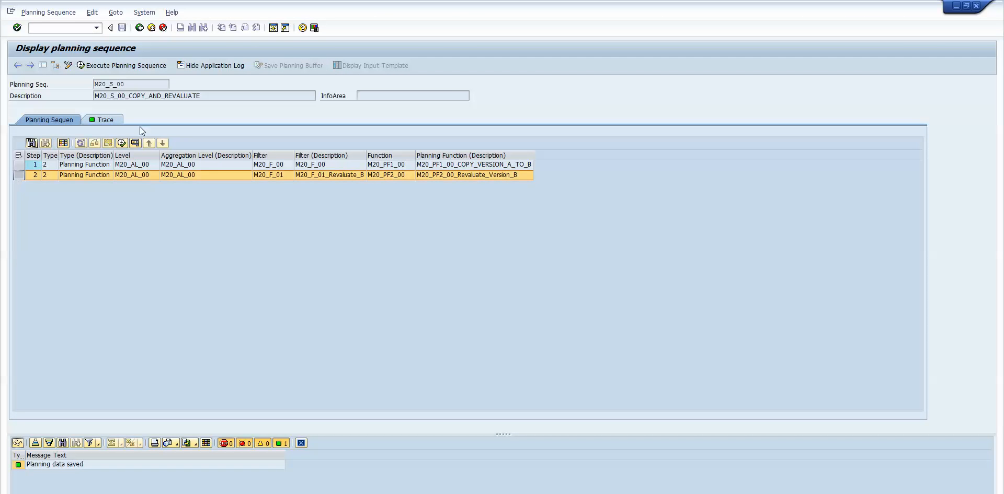
click(135, 143)
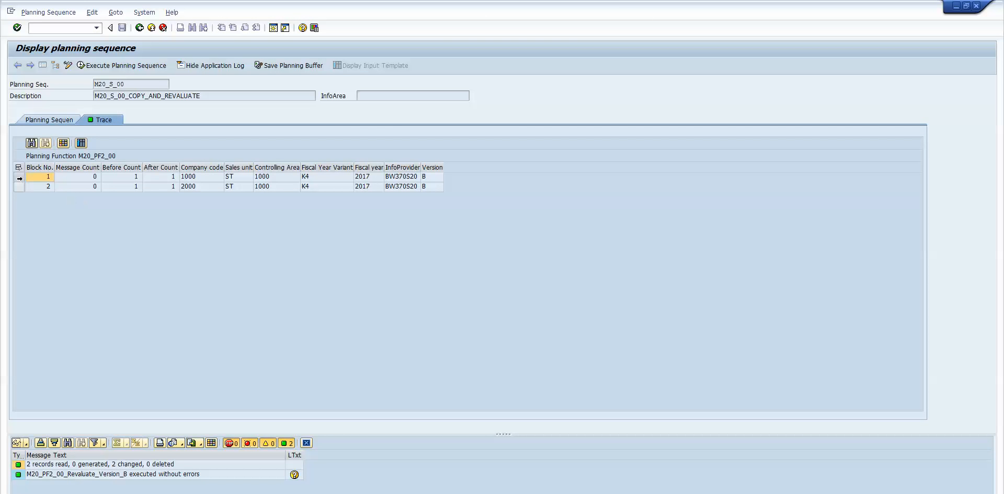
click(81, 144)
- List the BW370S20 data without selection restrictions, check the sales quantity of both company codes, and return to the trace
click(286, 66)
click(225, 468)
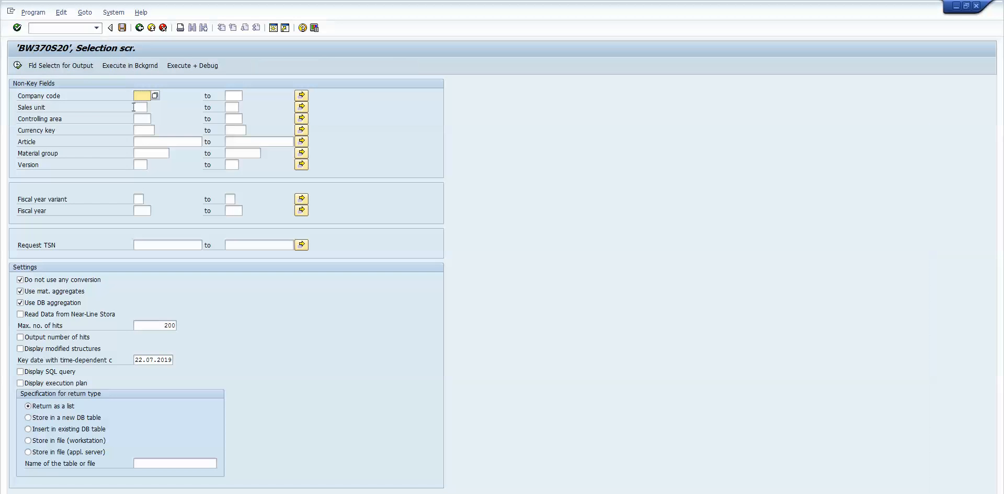
click(17, 66)
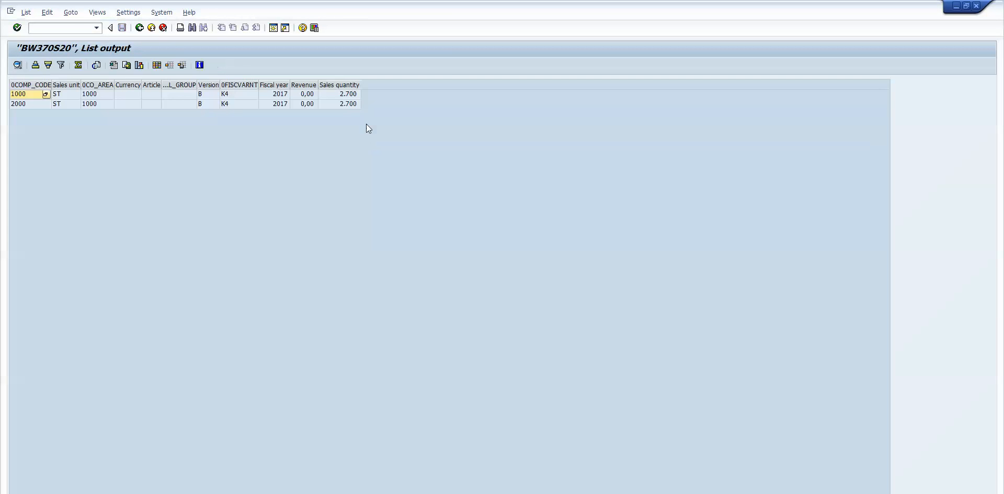
click(345, 93)
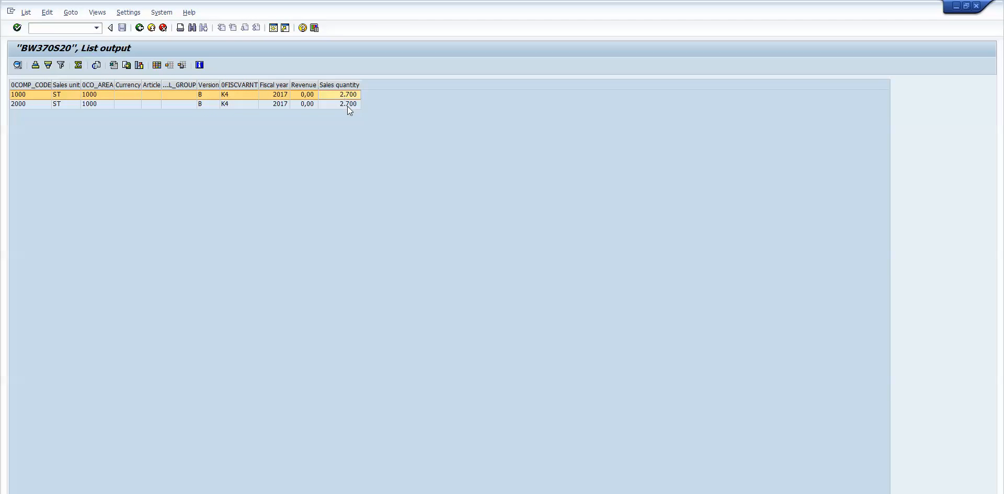
click(349, 105)
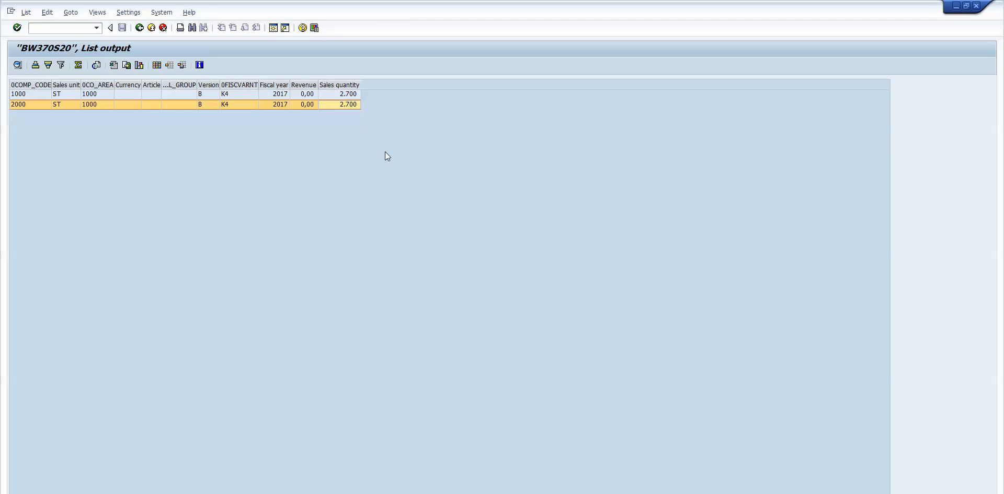
key(F3)
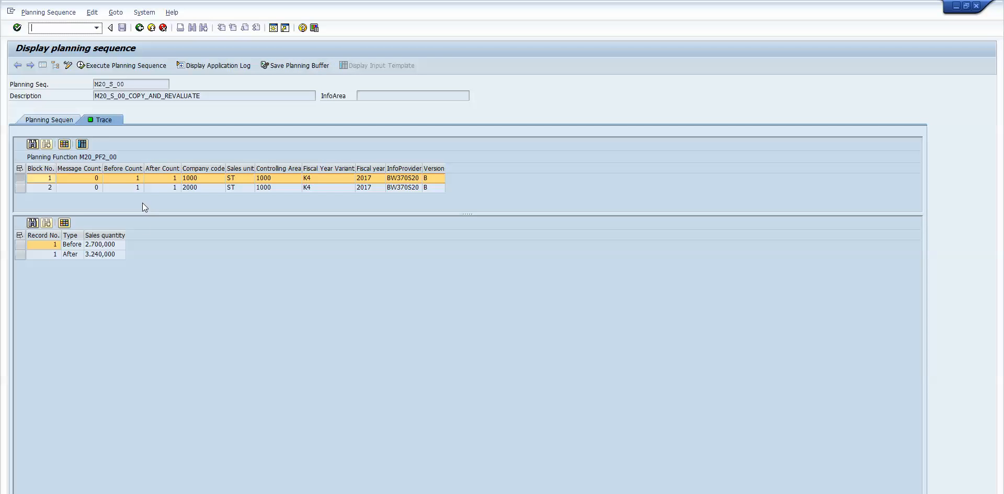
- Save the planning buffer, then rerun the BW370S20 list and check the sales quantities for company codes 1000 and 2000
click(312, 67)
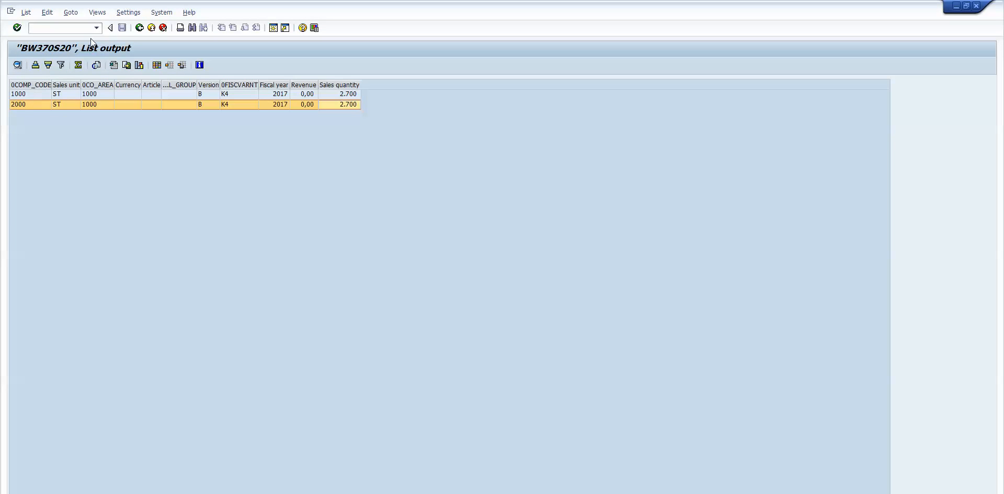
click(139, 28)
click(17, 65)
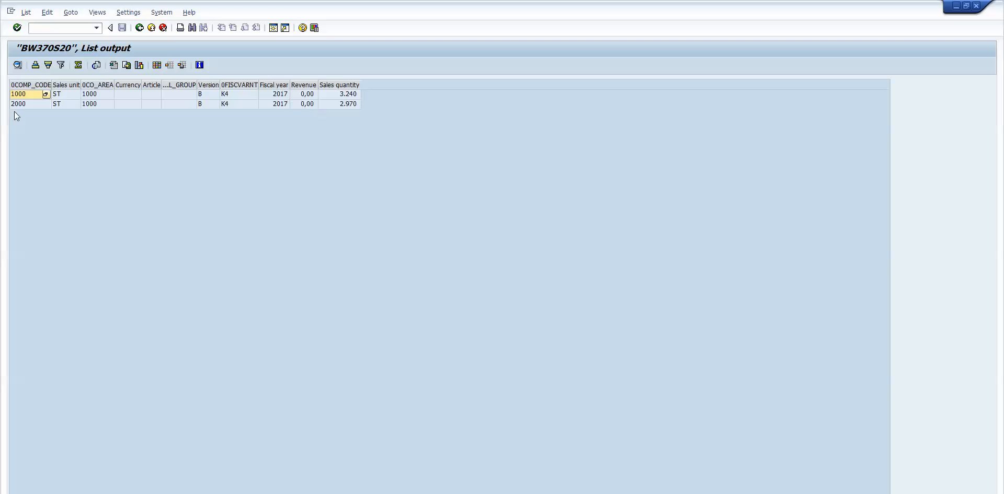
click(15, 95)
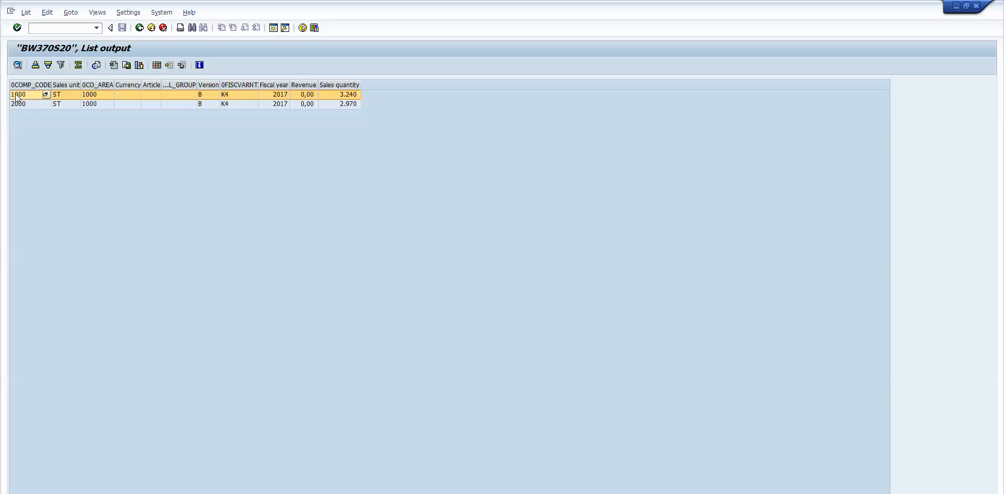
click(21, 105)
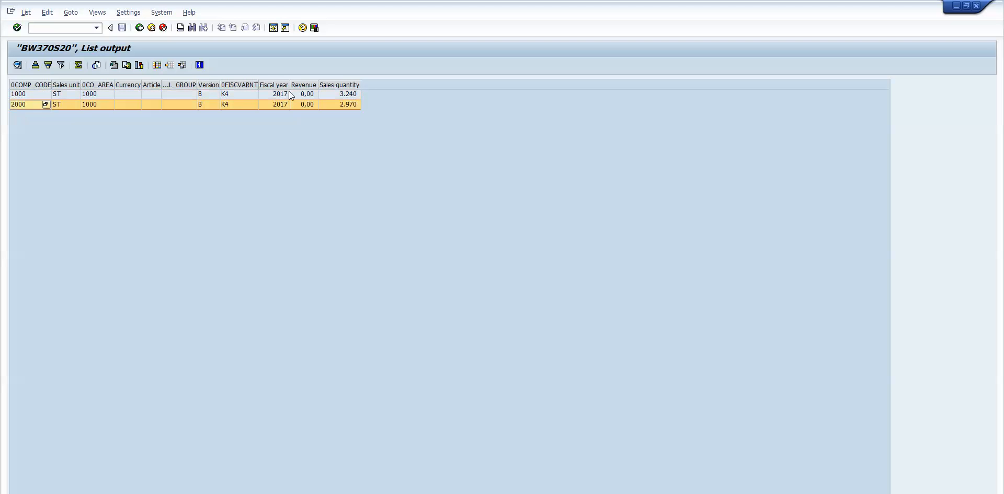
click(350, 104)
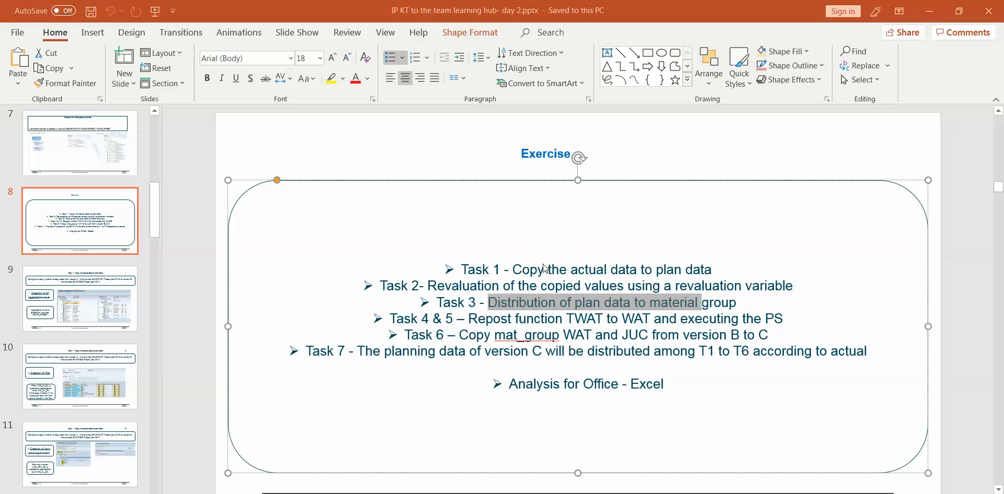
- Switch to the PowerPoint presentation and highlight the Task 3 line on the Exercise slide
click(549, 256)
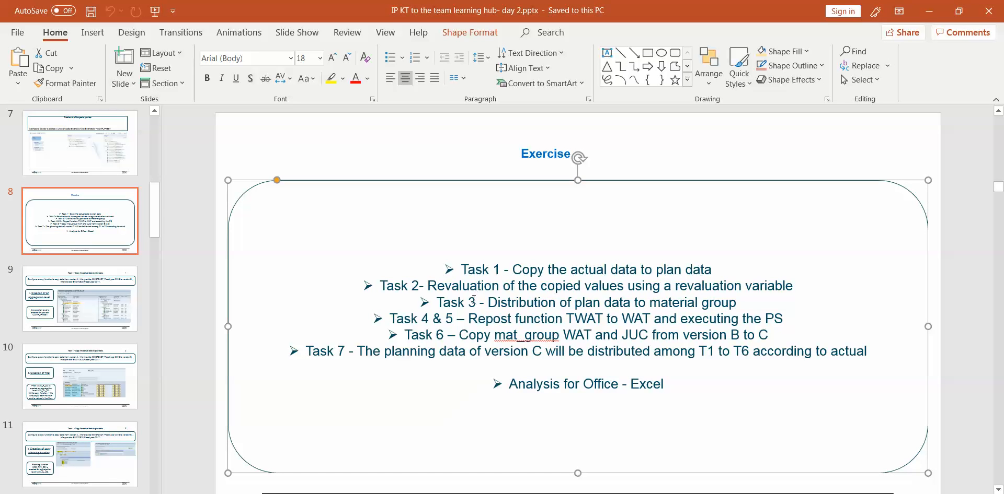
drag(439, 303, 712, 302)
right_click(712, 302)
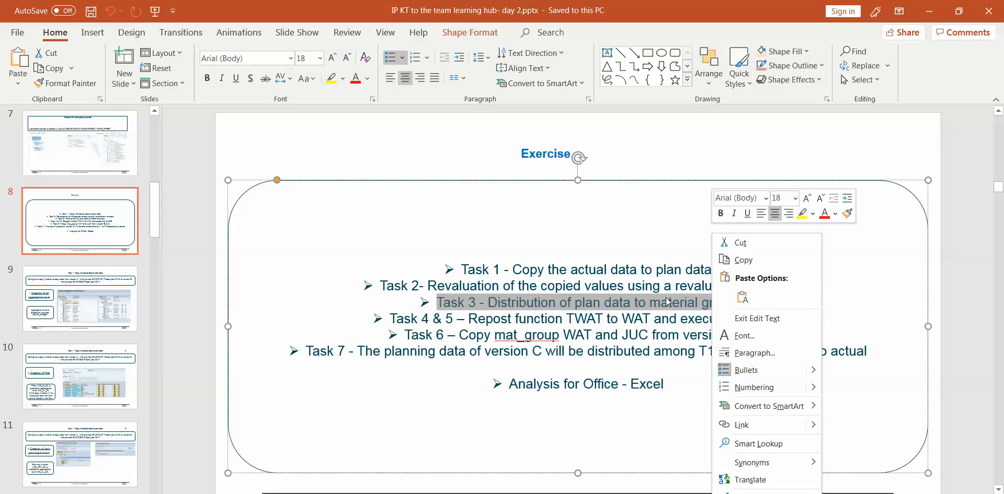
key(Escape)
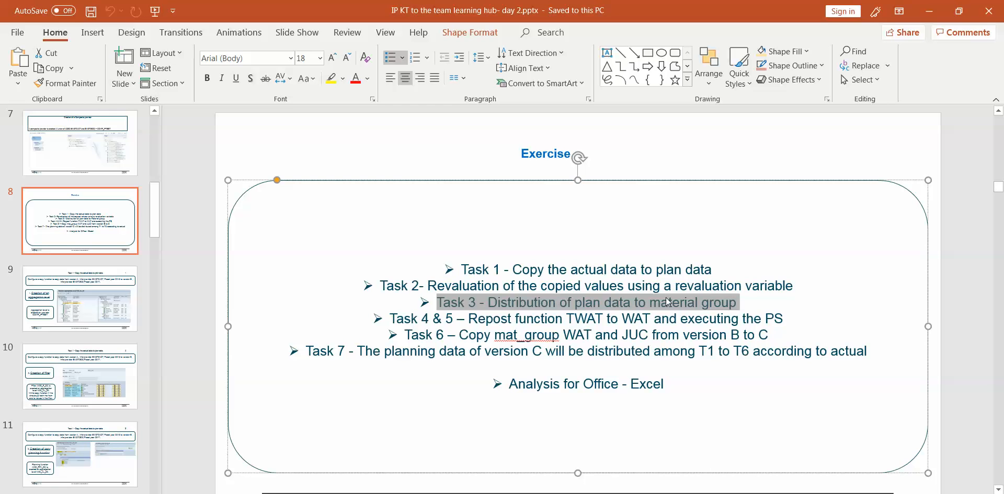
click(636, 303)
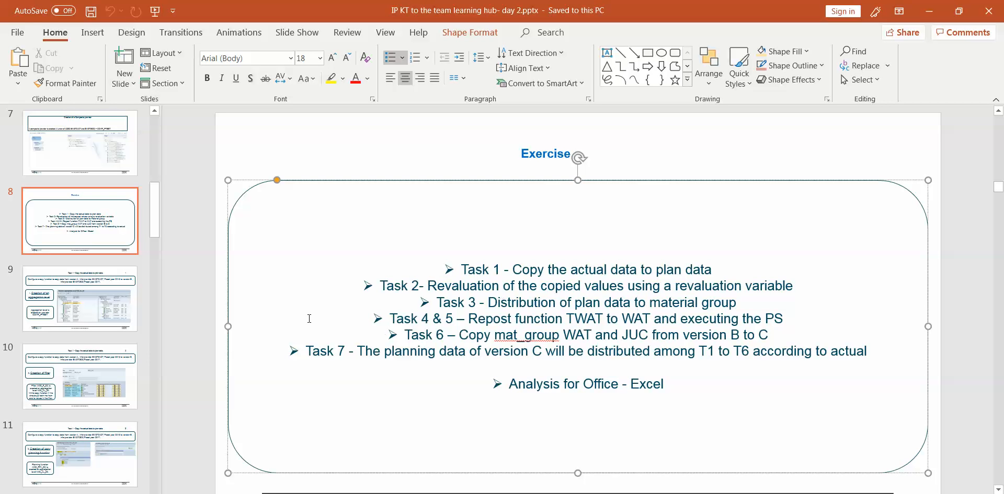
- Go to slide 21, the first slide on Task 3, read its requirements, and switch back to the BW370S20 list in SAP
click(121, 379)
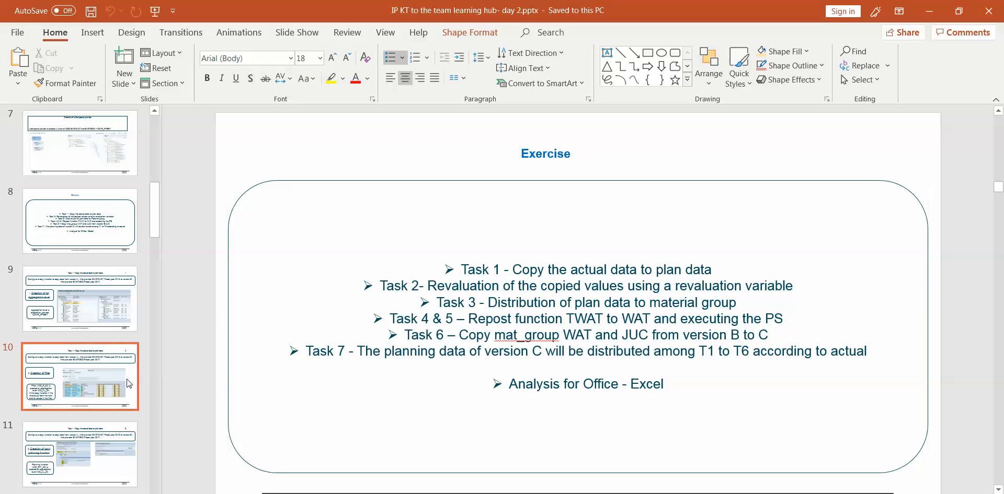
key(Down)
key(Down)
key(Down)
key(Down)
key(Down)
key(Down)
key(Down)
key(Down)
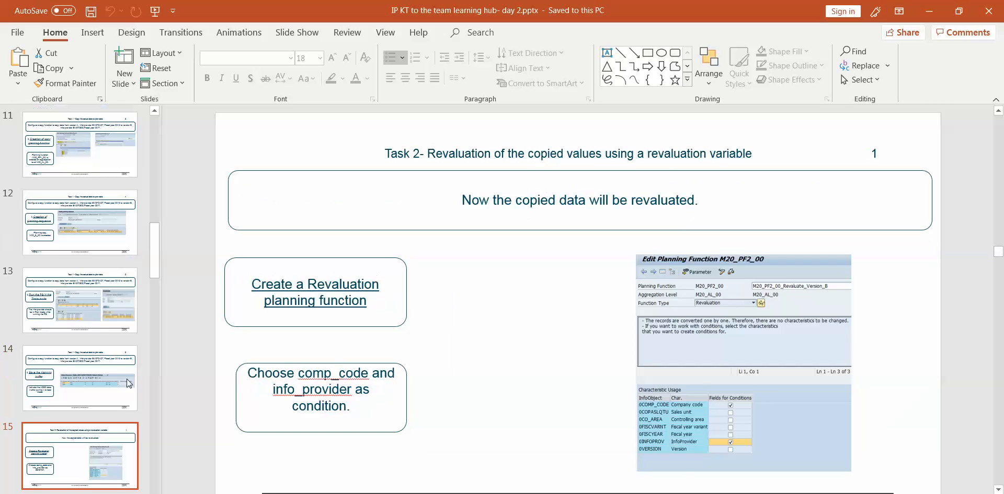
key(Down)
key(Down)
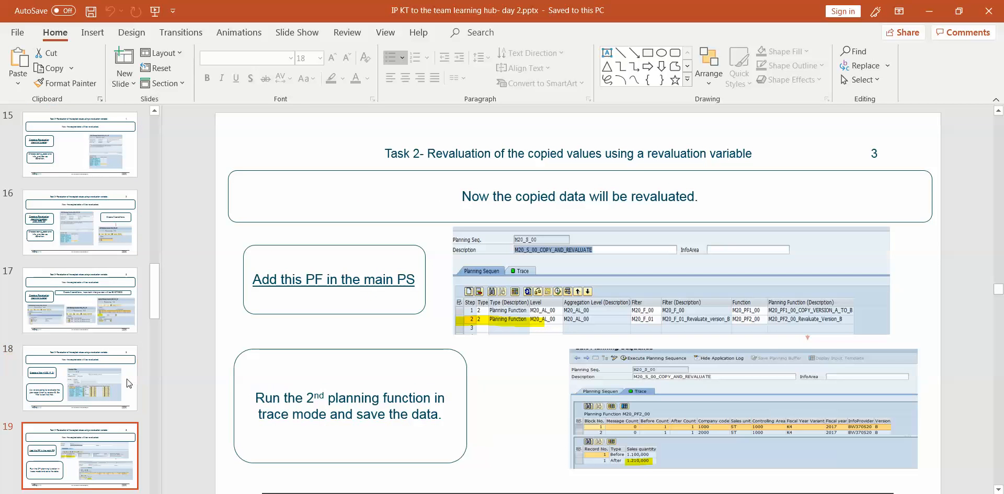
key(Down)
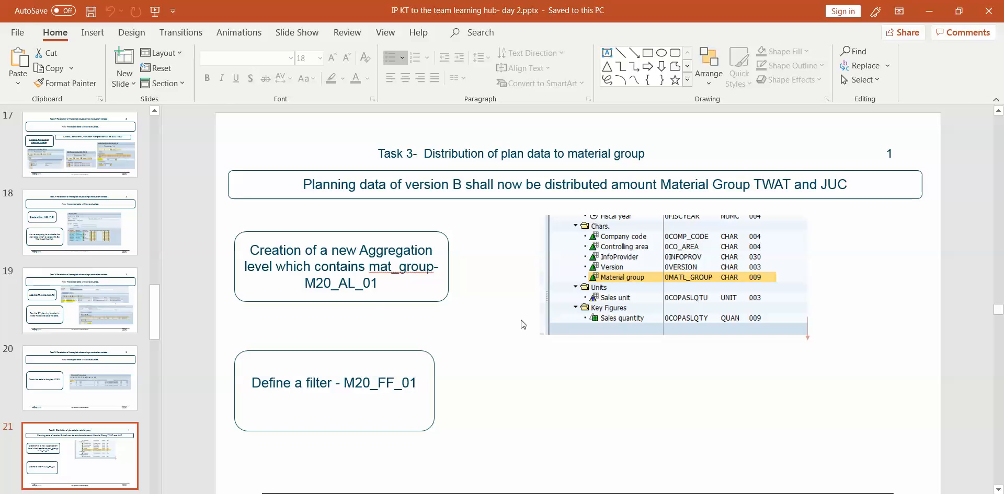
key(alt+Tab)
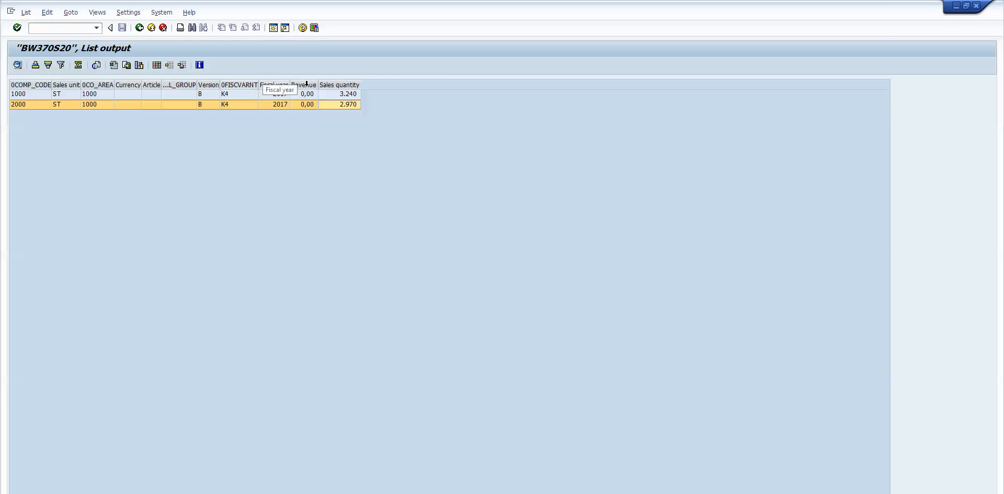
- Check the sales quantity and version columns of the BW370S20 list and consult the Task 3 slide in PowerPoint before returning to SAP
click(345, 86)
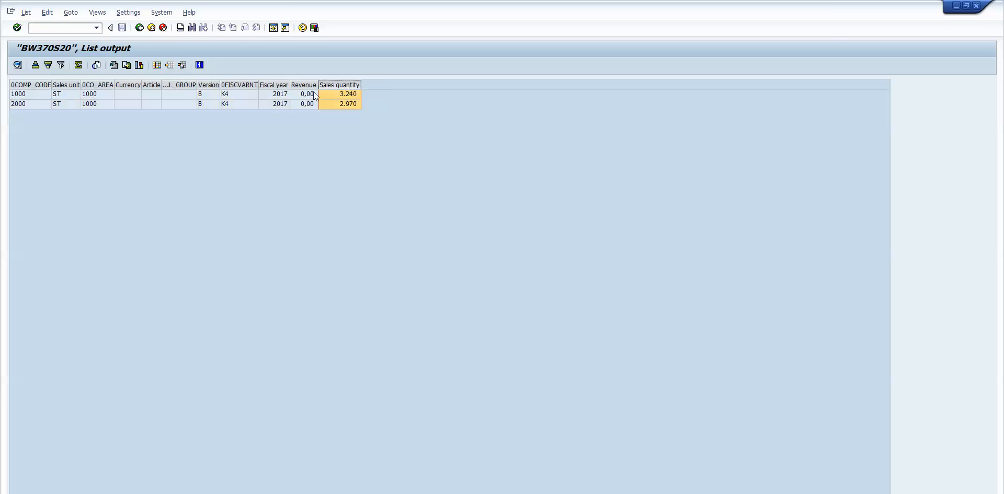
click(204, 85)
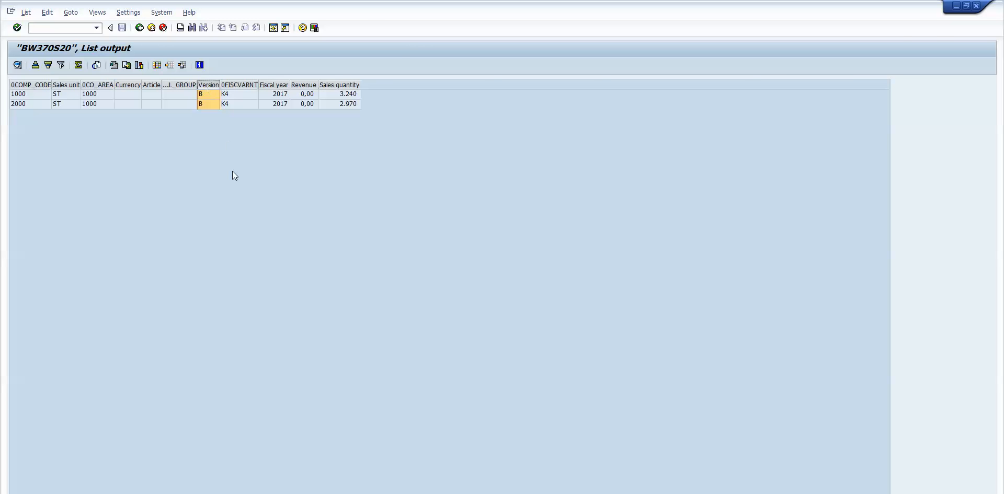
key(alt+Tab)
click(838, 184)
key(alt+Tab)
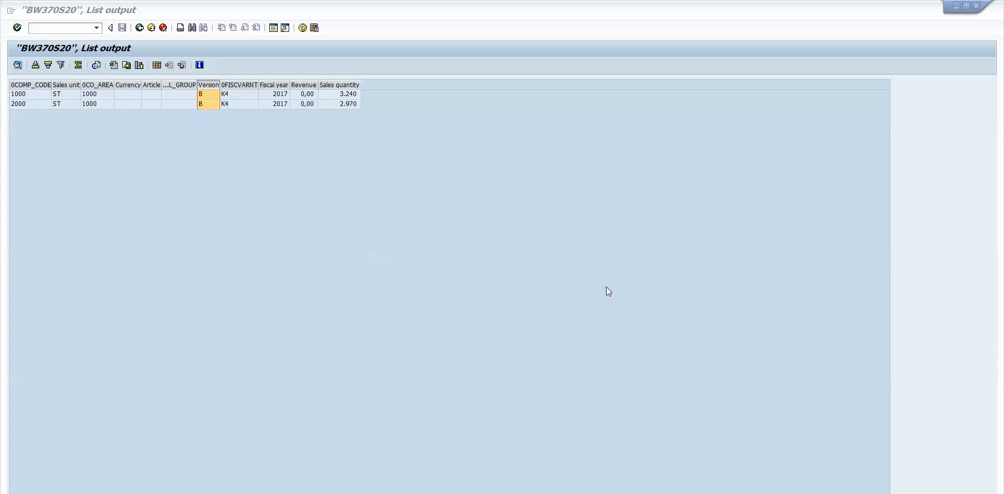
- Review the BW370S20 list rows for company codes 1000 and 2000
click(25, 97)
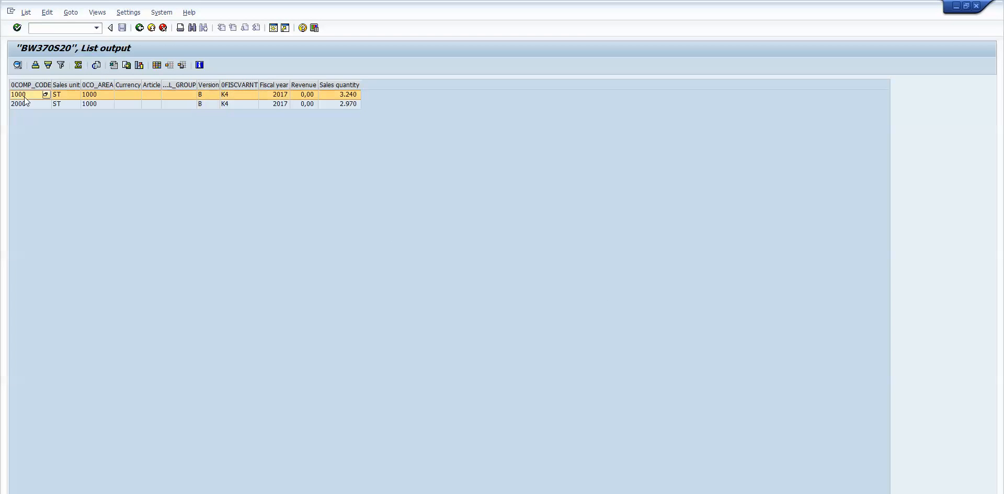
click(29, 103)
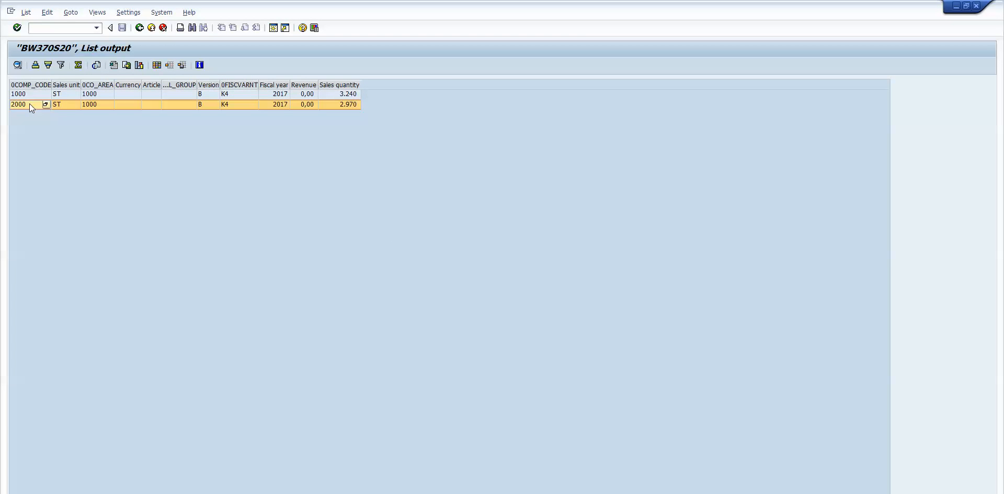
click(40, 94)
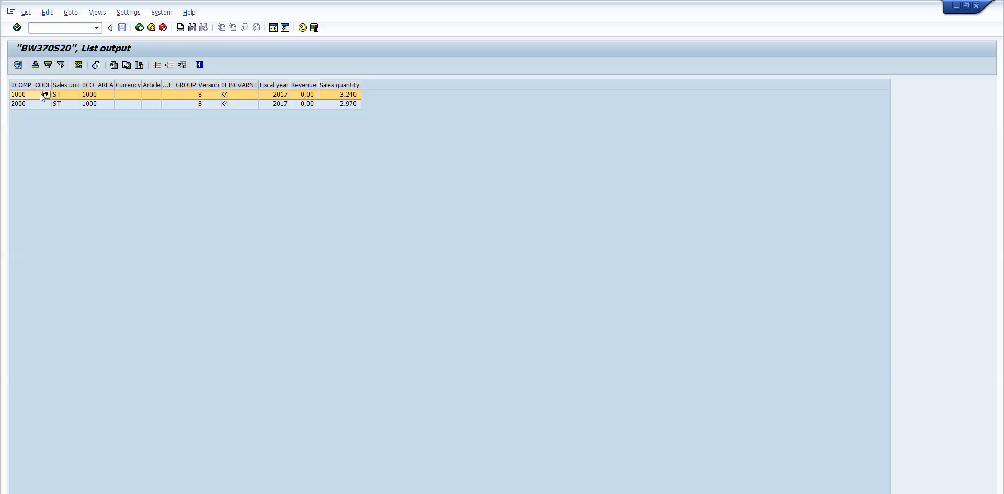
click(33, 104)
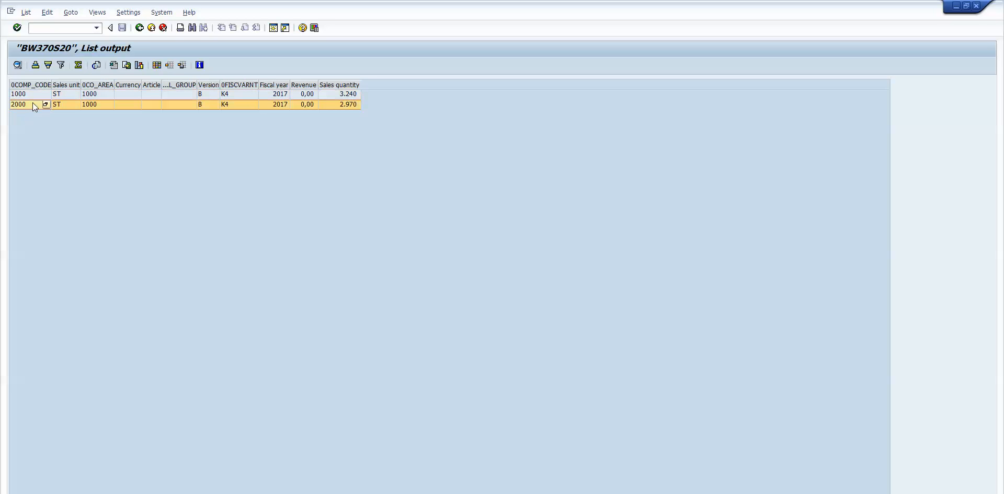
click(37, 96)
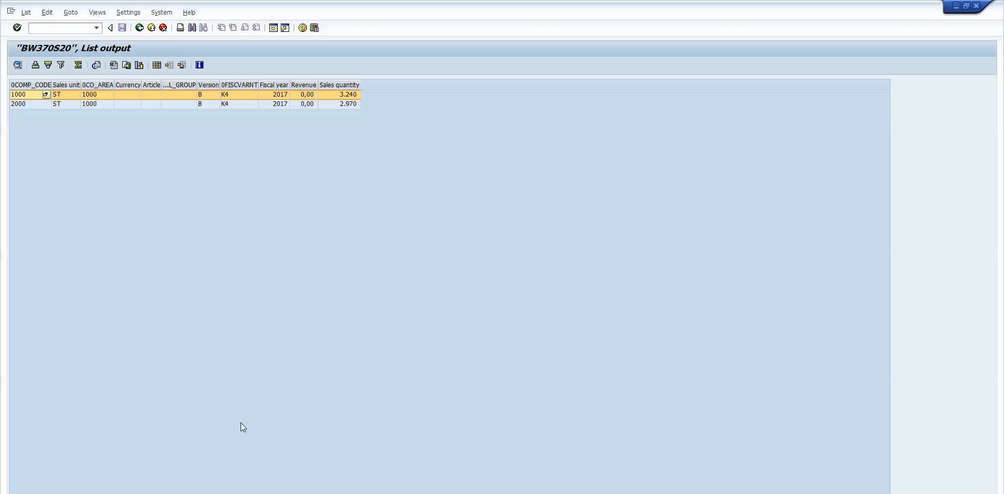
- Display aggregation level M20_AL_01 and highlight its Material group characteristic
click(295, 493)
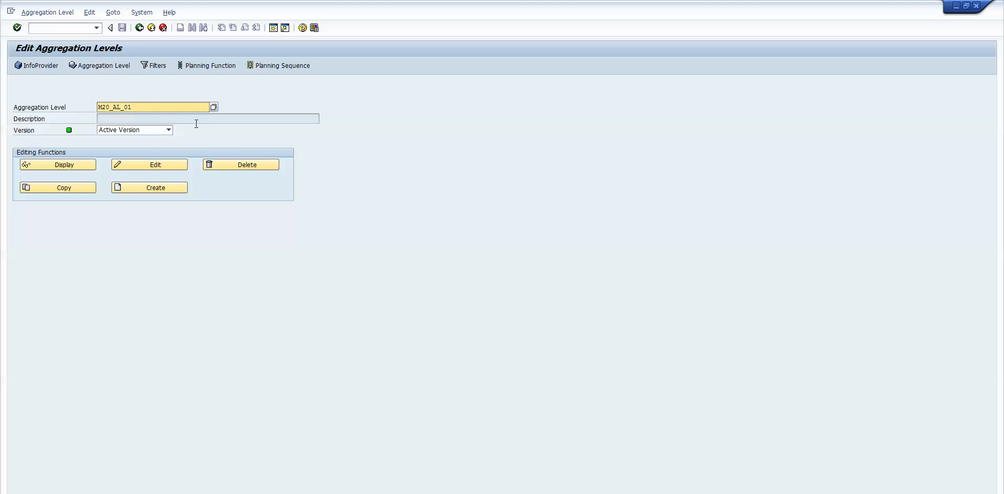
click(82, 165)
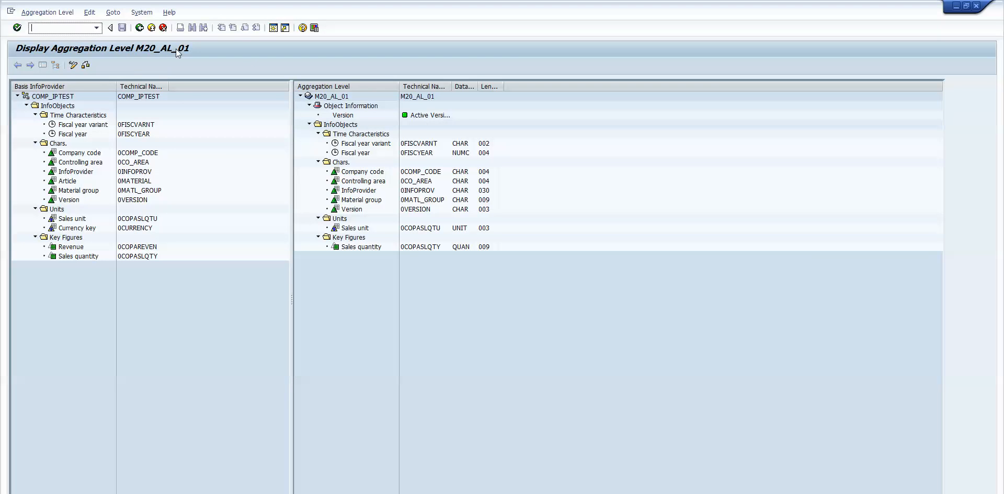
click(428, 202)
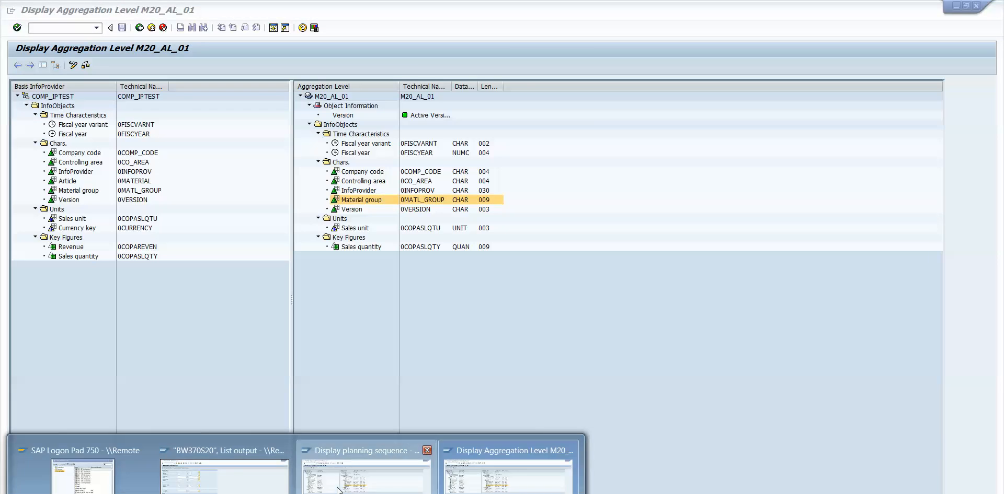
- Open aggregation level M20_AL_00 from the first step of planning sequence M20_S_00 and examine its characteristics
key(alt+Tab)
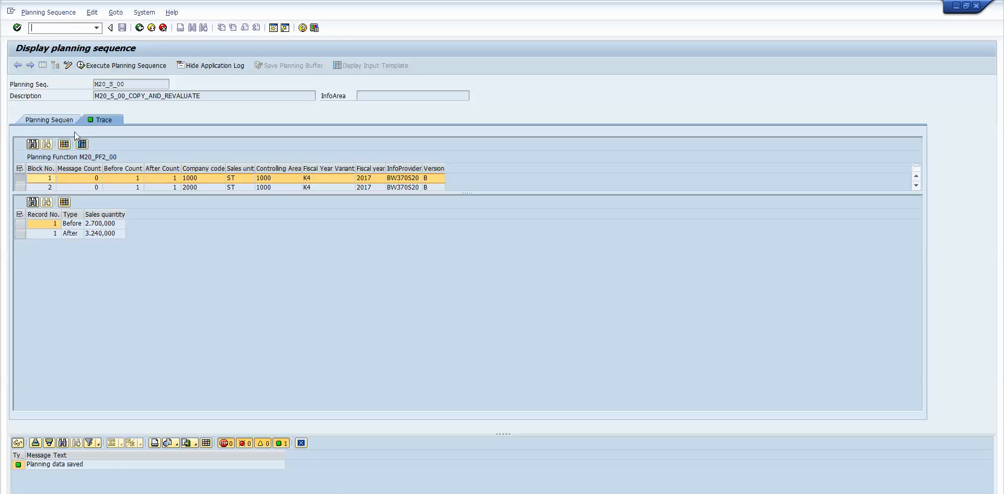
click(61, 123)
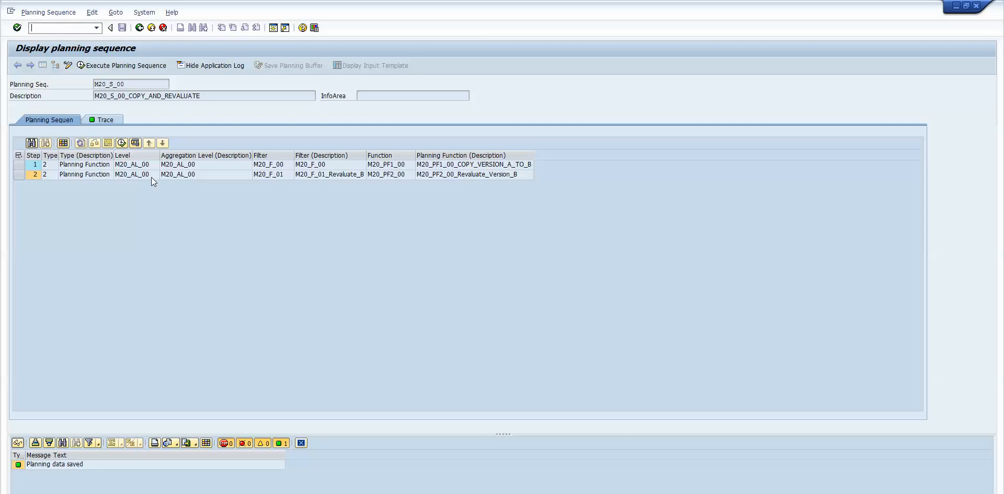
click(143, 166)
double_click(136, 166)
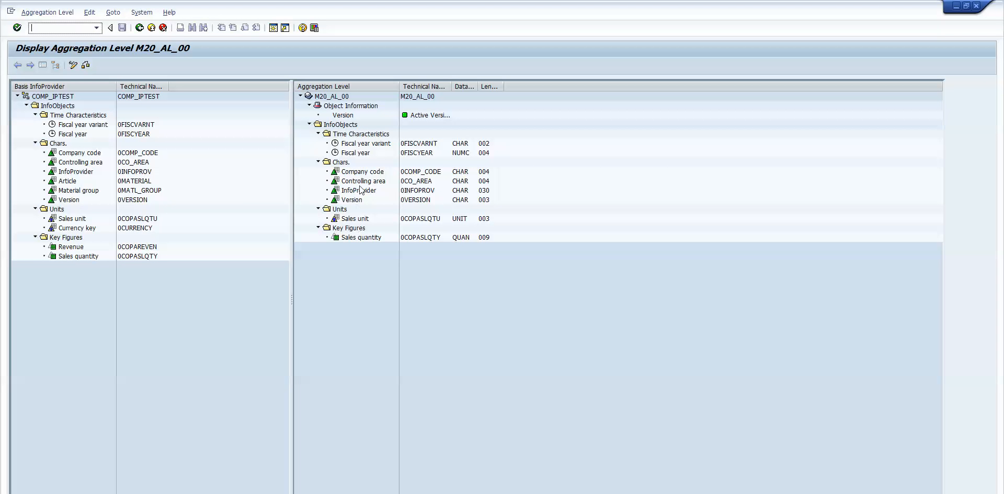
click(363, 165)
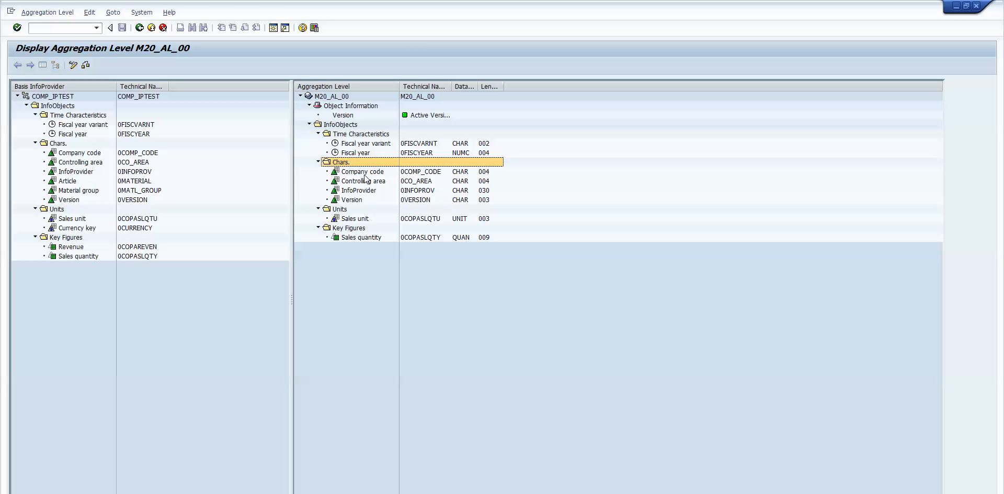
- Switch back to aggregation level M20_AL_01 and compare its characteristics, highlighting Material group
key(alt+Tab)
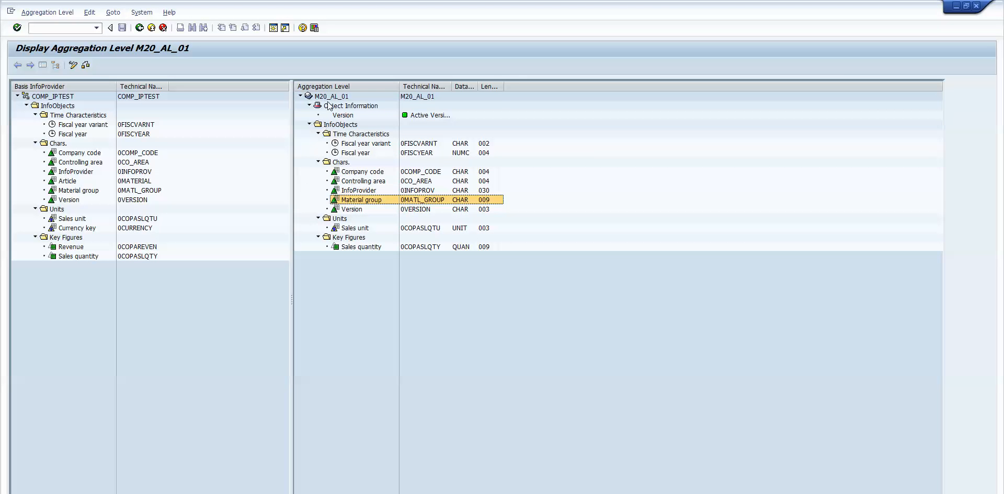
click(344, 97)
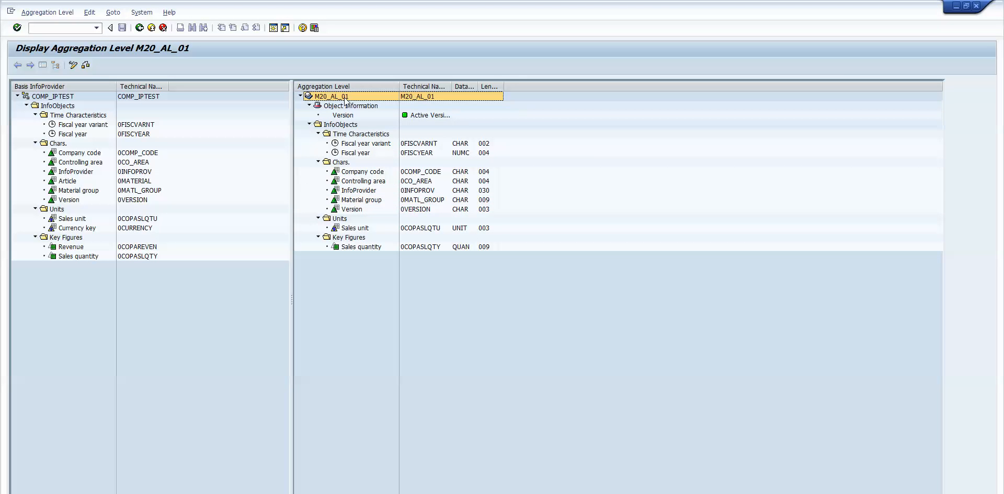
click(360, 202)
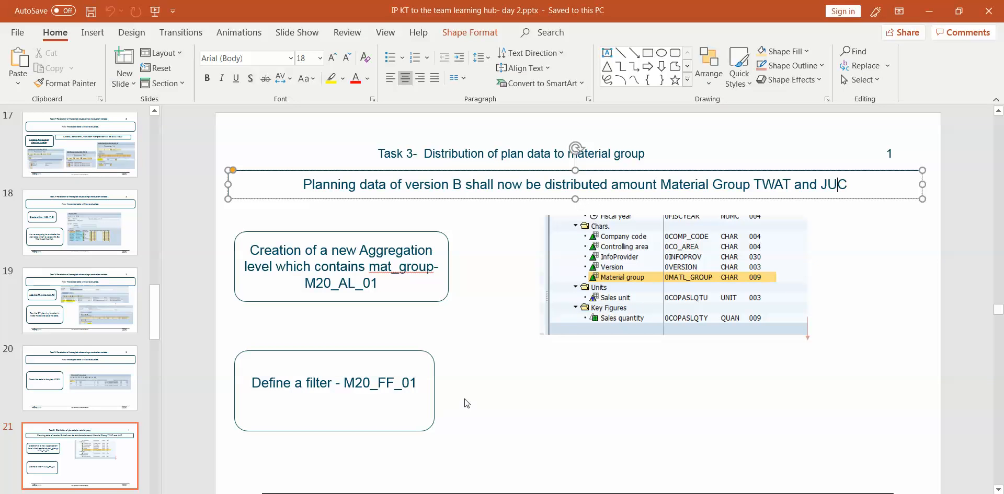
- Copy the filter name M20_FF_01 from the Task 3 slide and display that filter in SAP
click(411, 387)
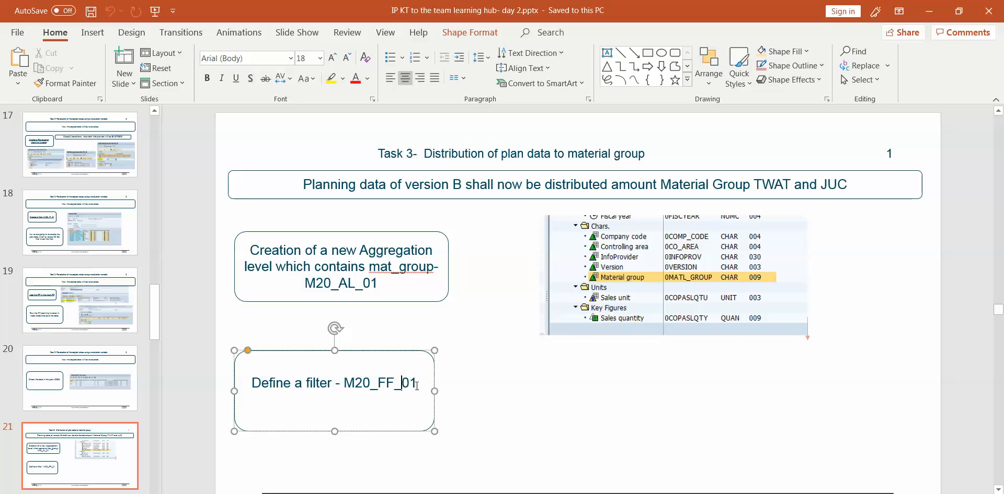
drag(403, 383, 357, 384)
key(ctrl+c)
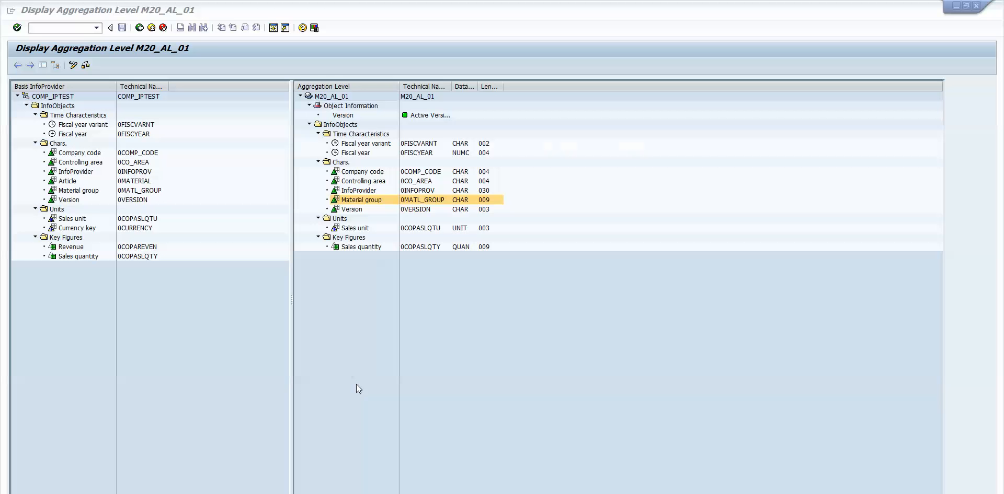
click(356, 385)
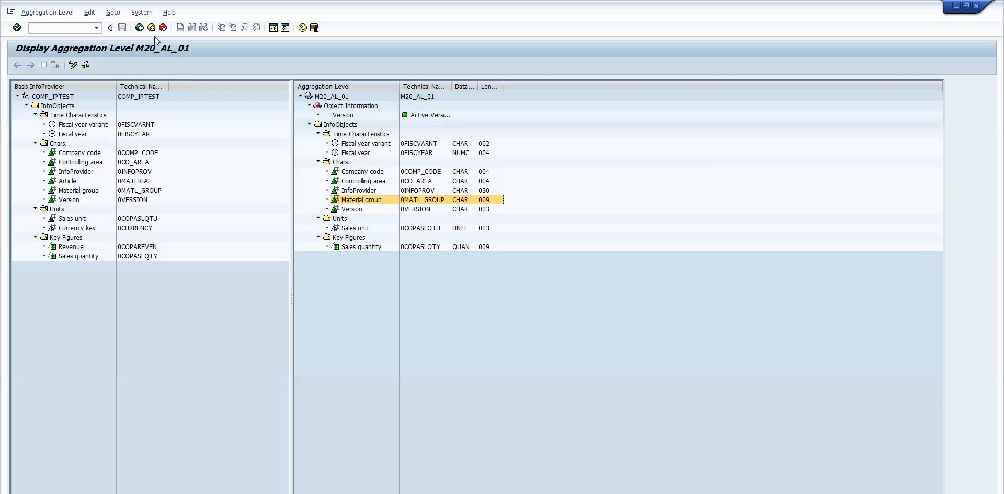
click(139, 28)
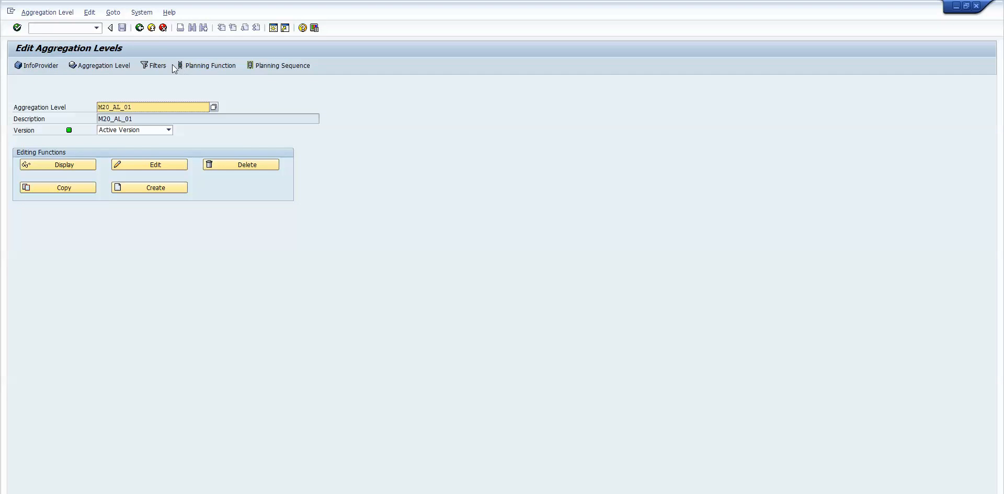
click(157, 66)
click(120, 104)
key(ctrl+v)
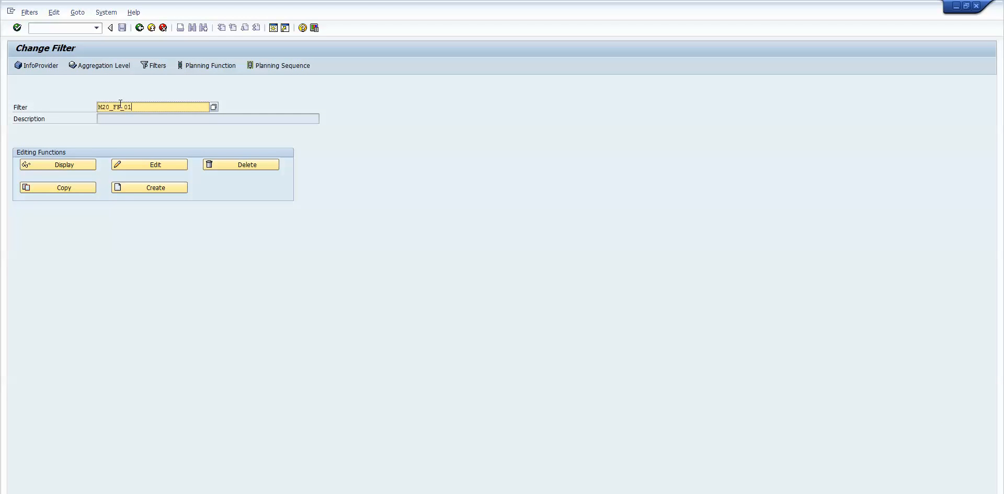
click(75, 164)
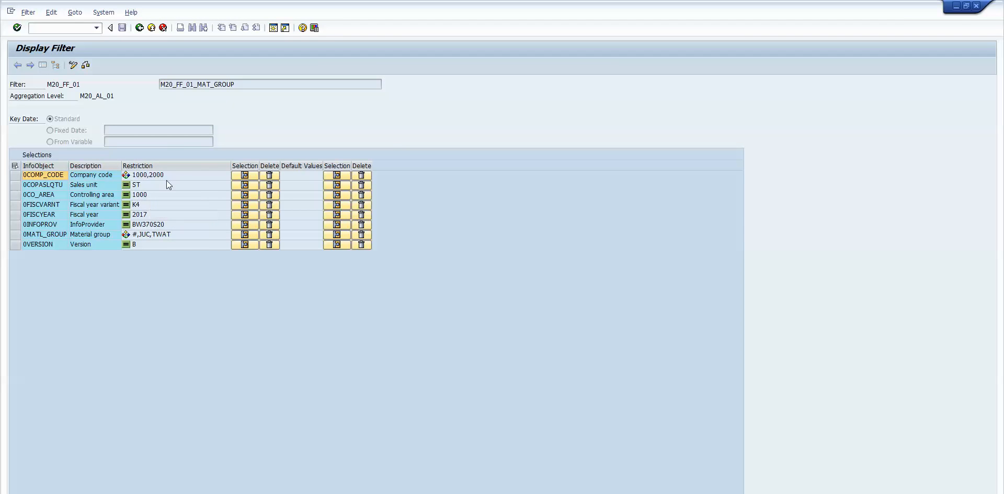
- Examine the restrictions of filter M20_FF_01, including sales unit, controlling area, InfoProvider and version, and highlight the material group row
click(180, 235)
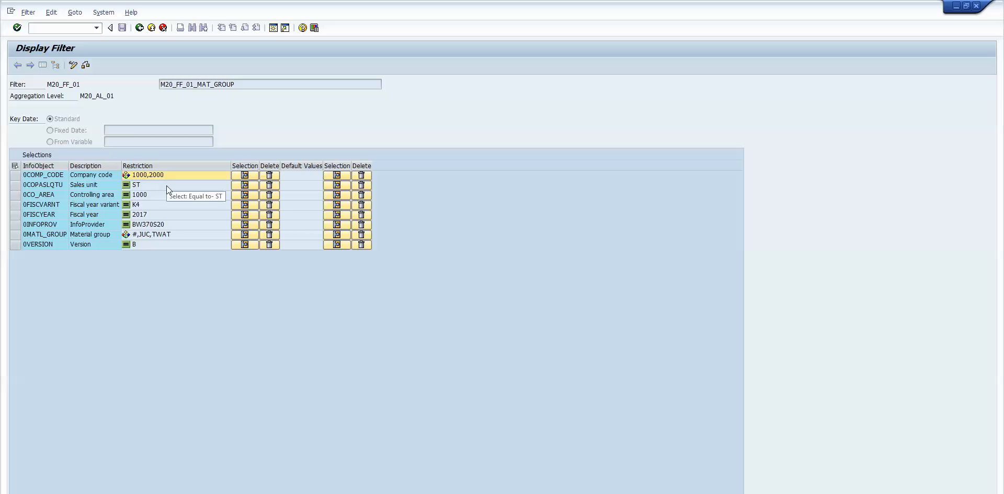
click(166, 186)
click(167, 196)
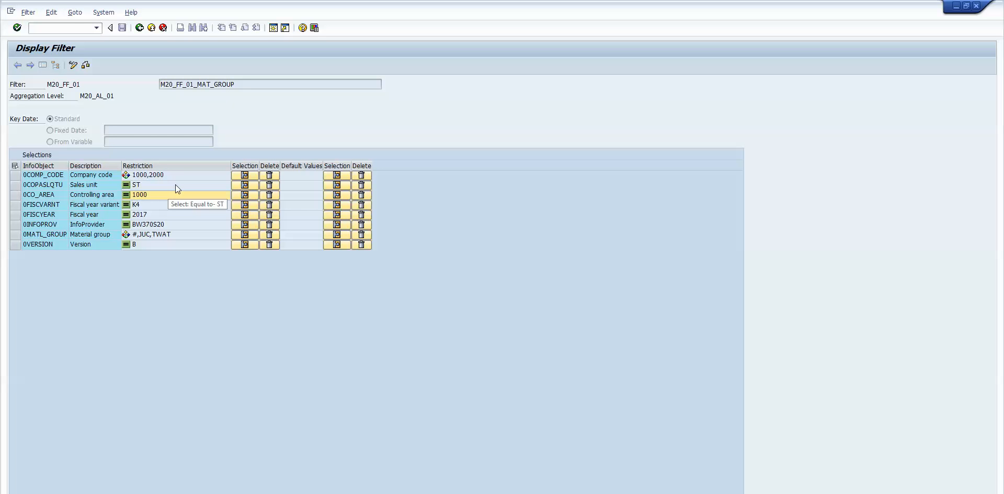
click(175, 226)
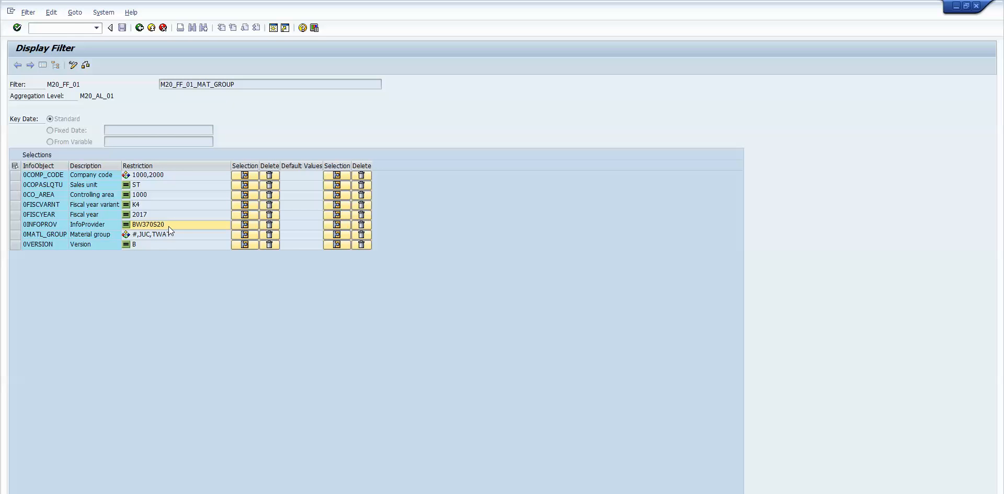
click(154, 243)
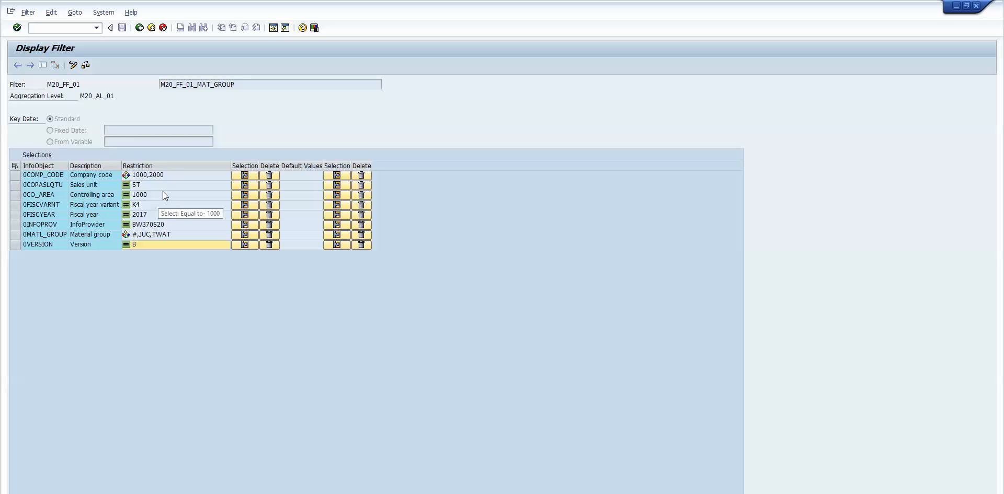
click(166, 237)
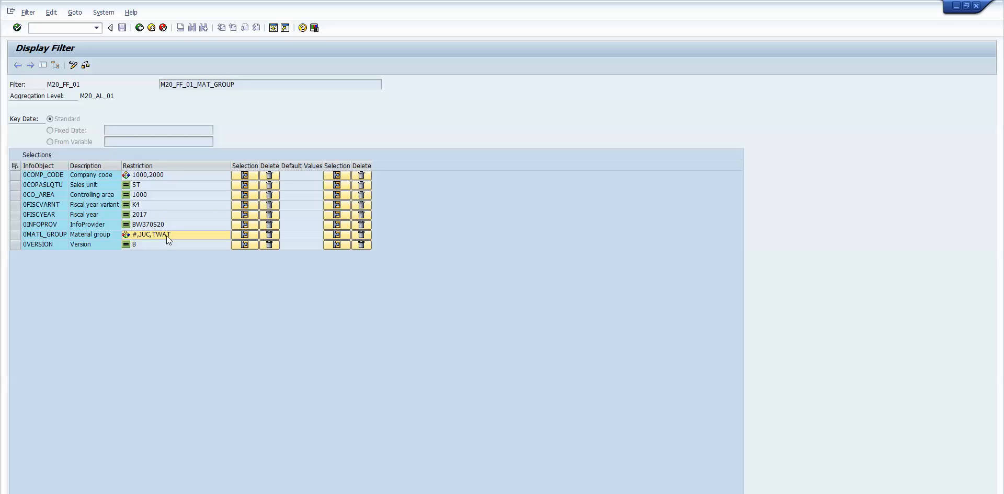
click(14, 235)
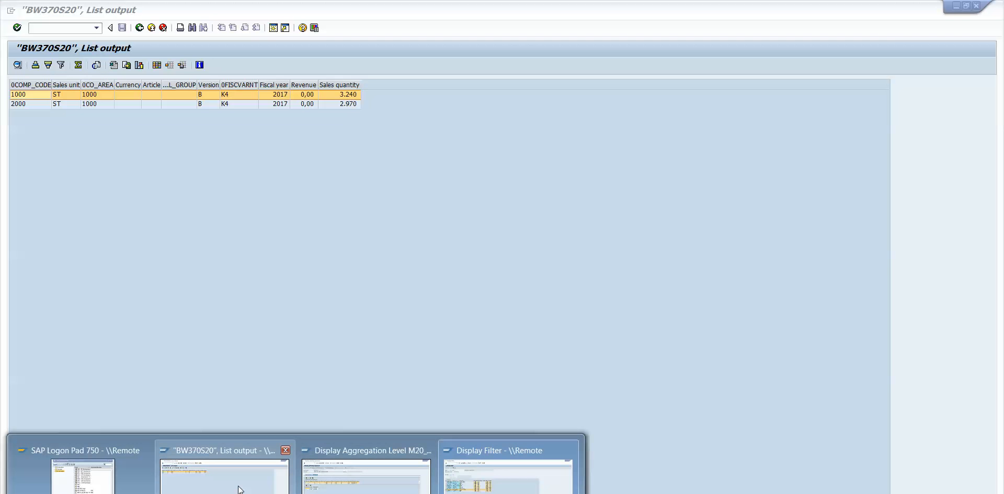
- Switch to the BW370S20 list and check the material group column for company codes 1000 and 2000
click(230, 473)
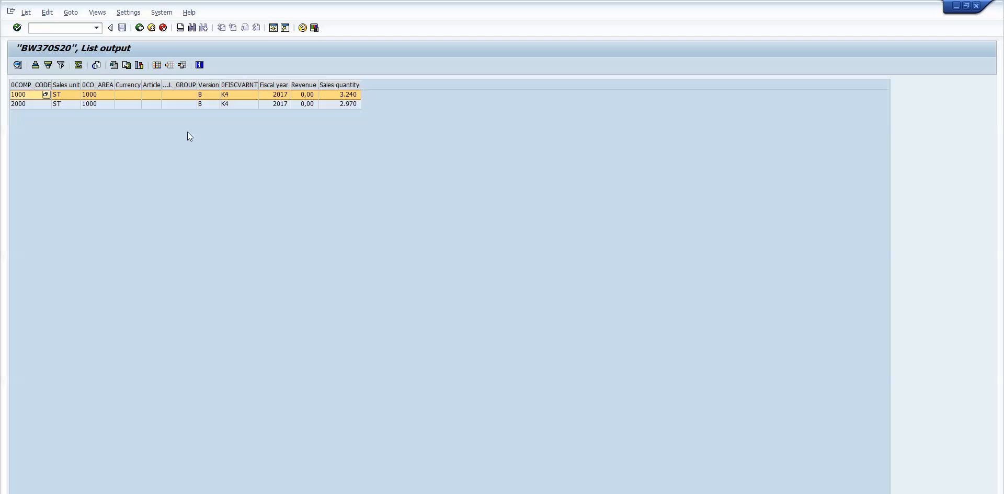
click(177, 84)
click(179, 96)
click(182, 106)
click(180, 96)
click(183, 105)
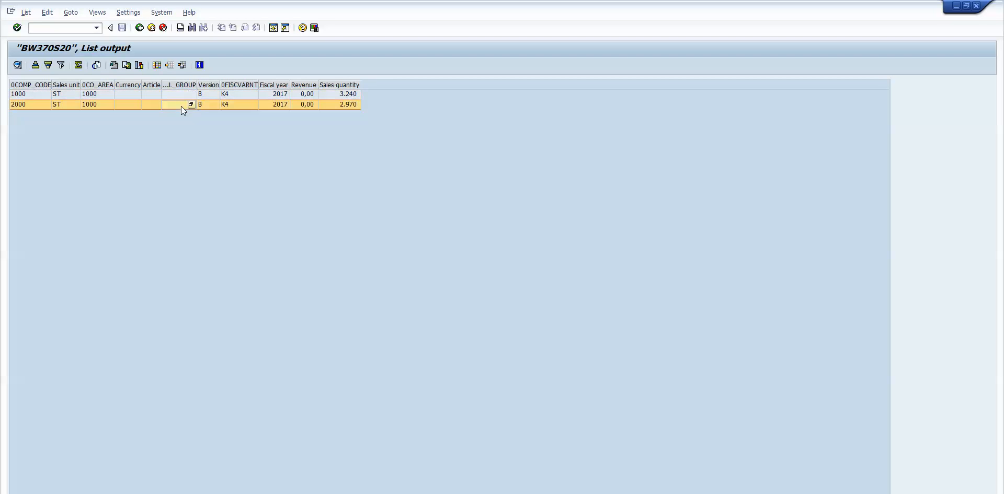
- Return from the BW370S20 list to filter M20_FF_01, leave it and go to the planning function editor
key(alt+Tab)
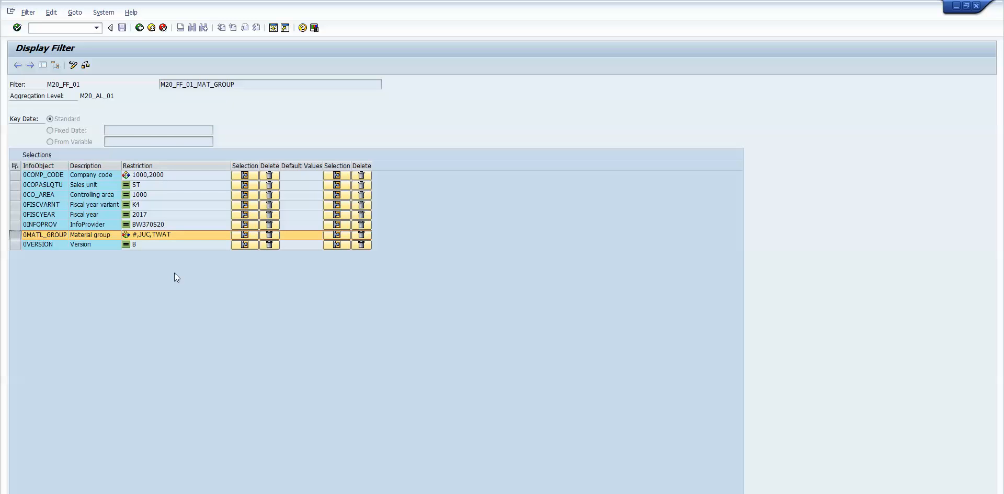
click(140, 27)
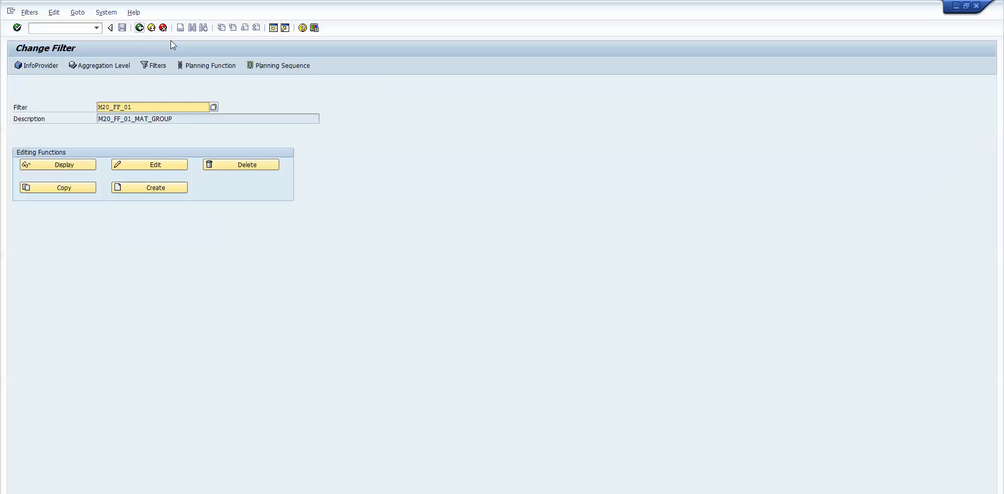
click(204, 67)
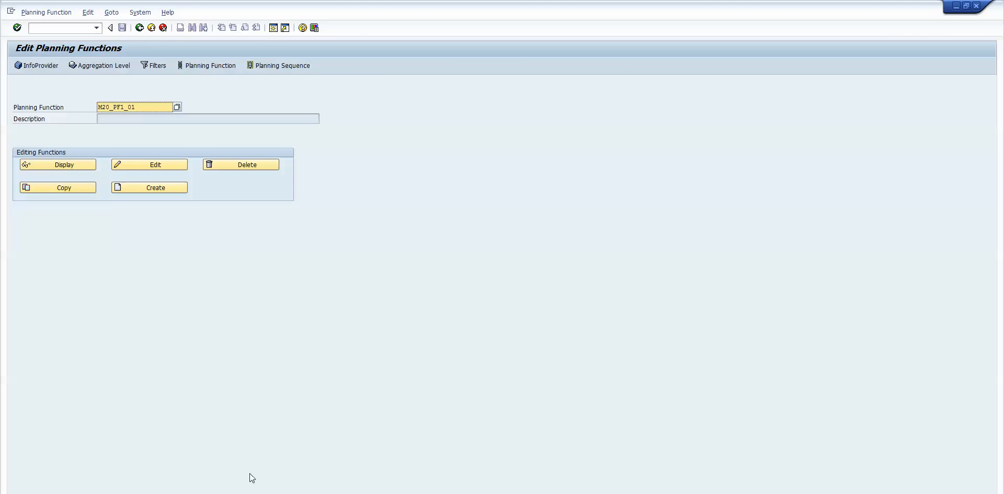
- Switch to the PowerPoint deck and view the Task 3 slide on defining the planning function's parameters and variables
key(alt+Tab)
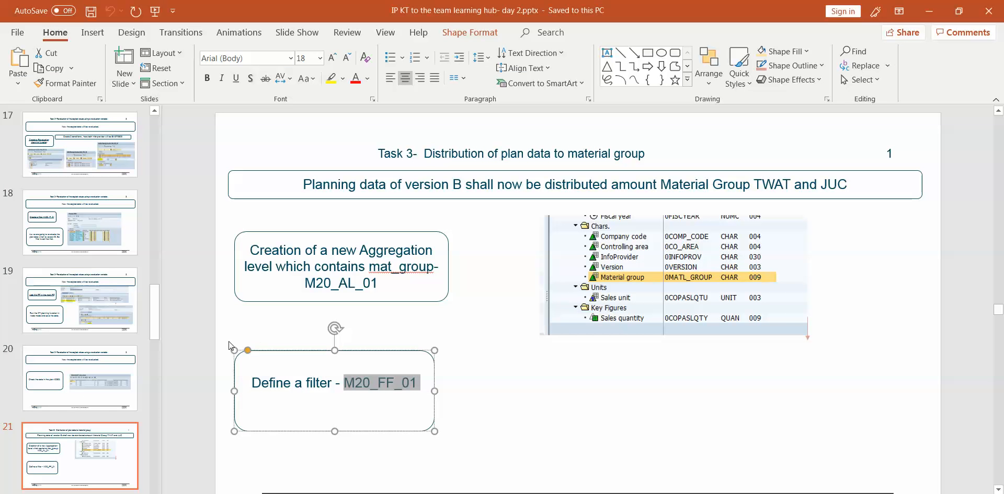
key(Down)
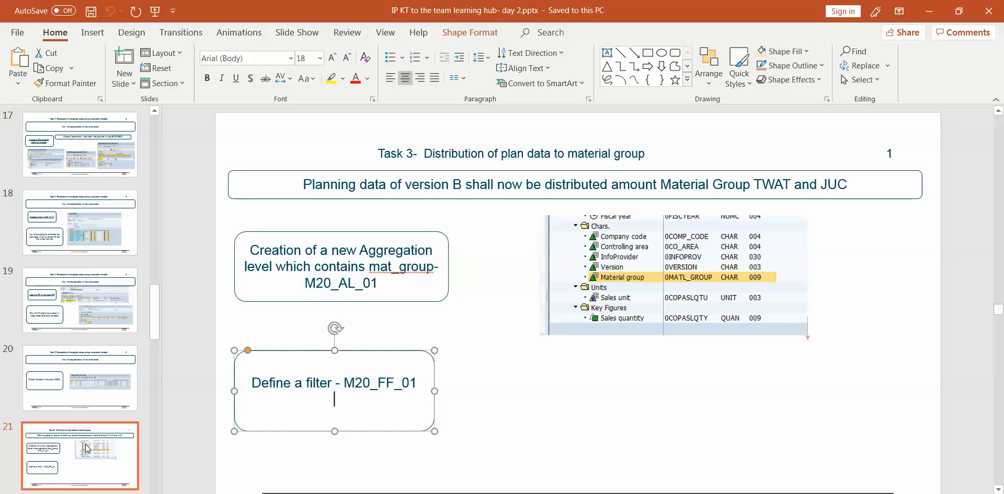
click(87, 448)
scroll(87, 448, down, 2)
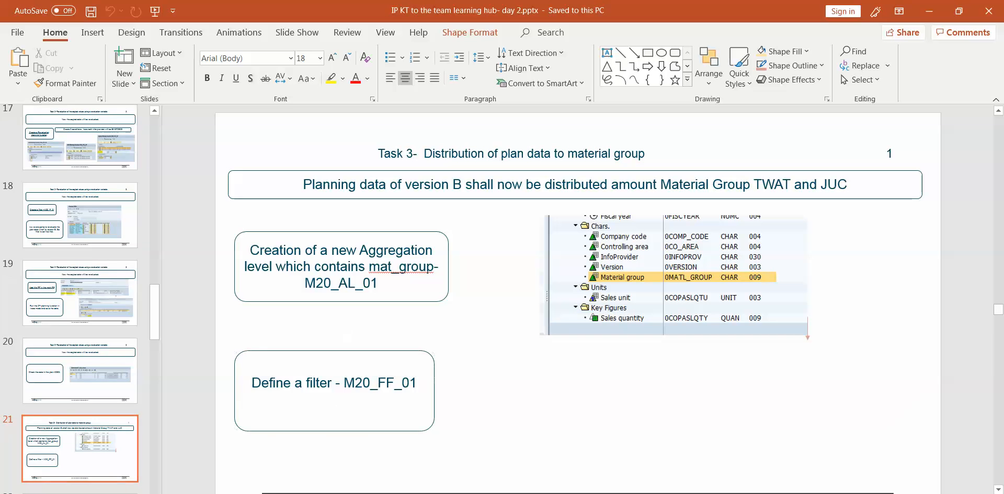
scroll(84, 418, down, 1)
click(84, 416)
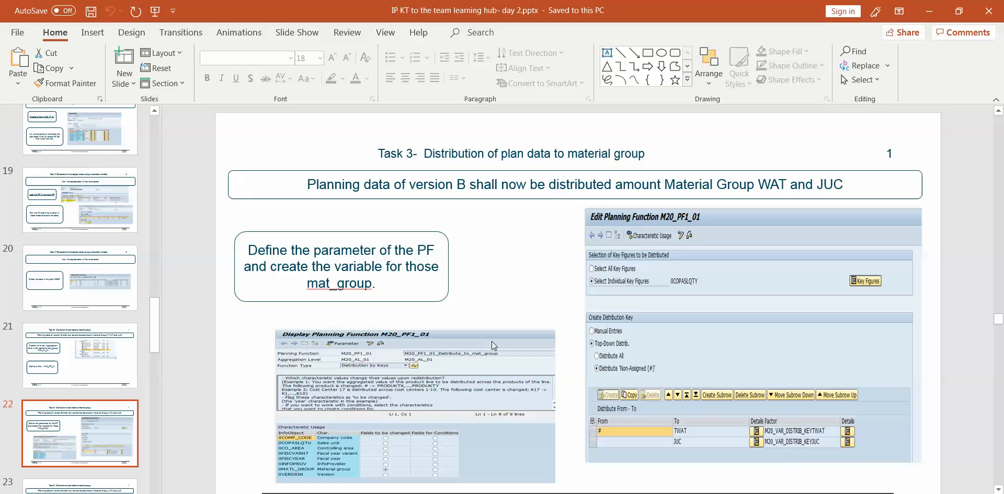
- Switch back to SAP, display planning function M20_PF1_01 and check its function type and characteristic usage
key(alt+Tab)
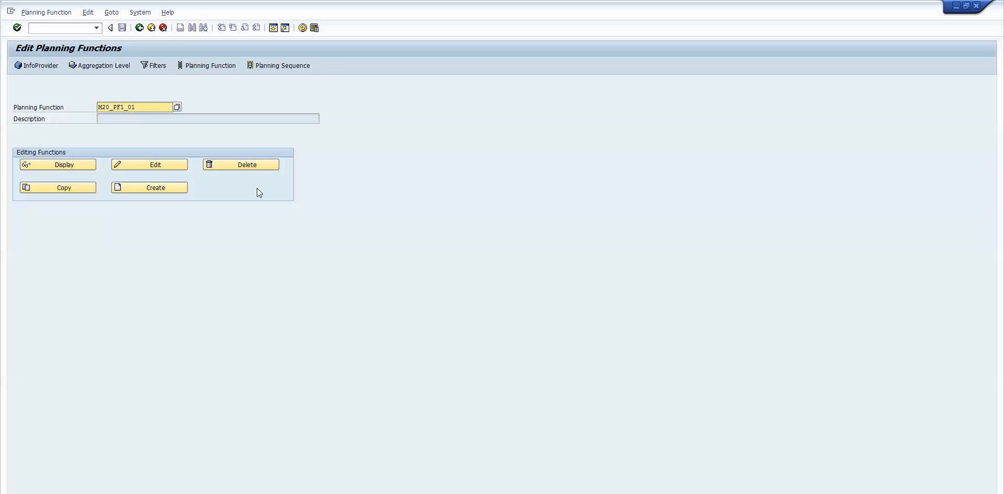
click(146, 108)
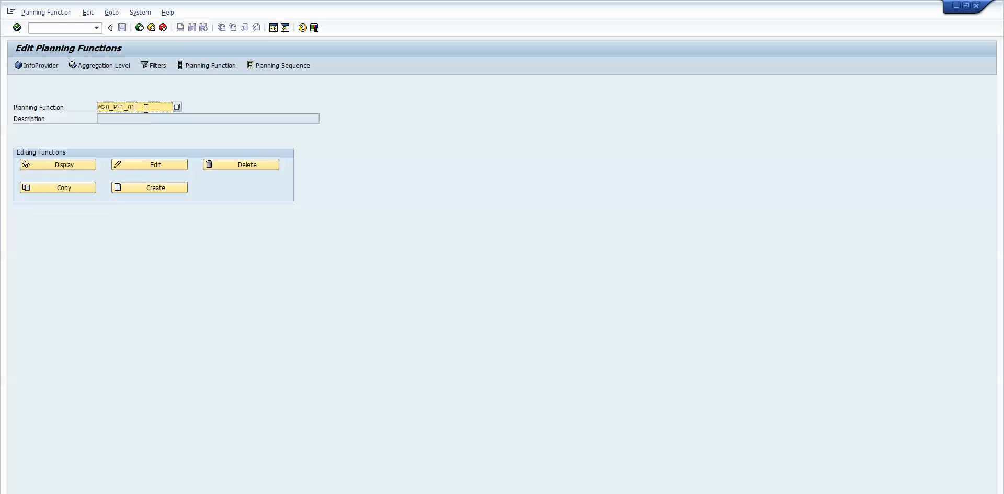
click(80, 164)
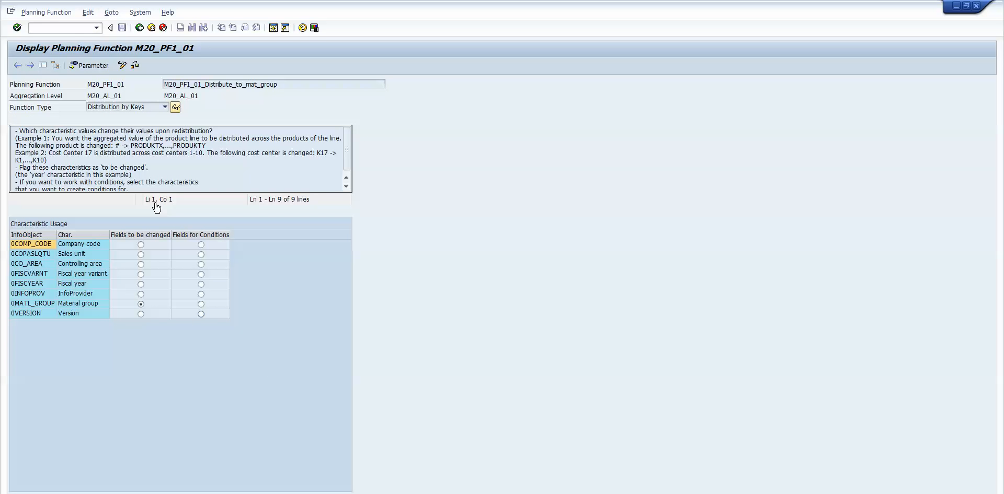
click(165, 108)
click(164, 107)
- Show the parameters of planning function M20_PF1_01 and highlight the individually selected key figure 0COPASLQTY
click(93, 66)
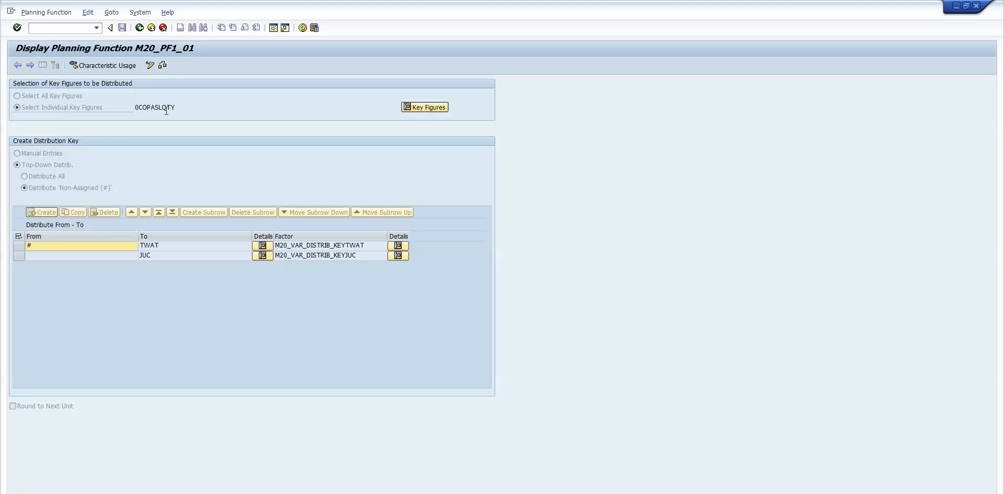
mouse_move(180, 107)
mouse_down()
mouse_move(134, 108)
mouse_move(174, 106)
mouse_move(144, 106)
mouse_move(160, 108)
mouse_up()
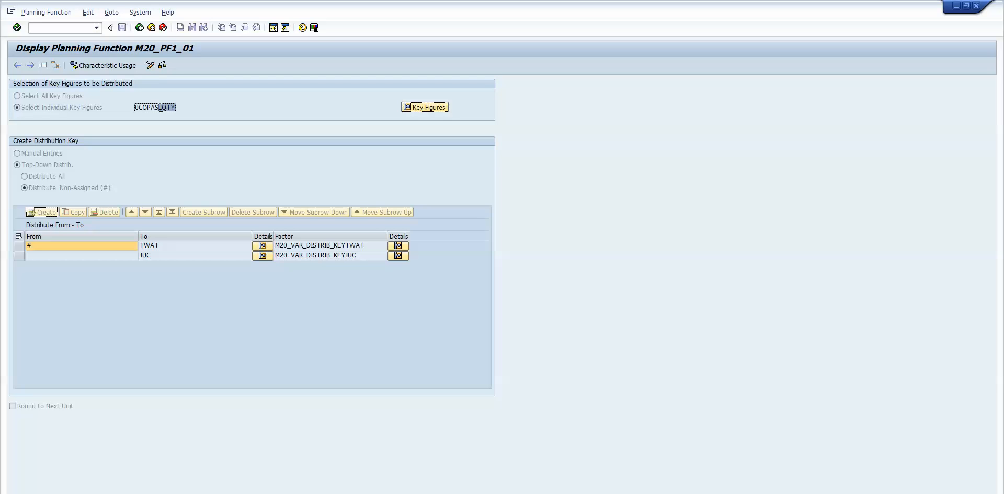
mouse_move(160, 107)
mouse_down()
mouse_move(131, 107)
mouse_move(145, 106)
mouse_up()
click(182, 109)
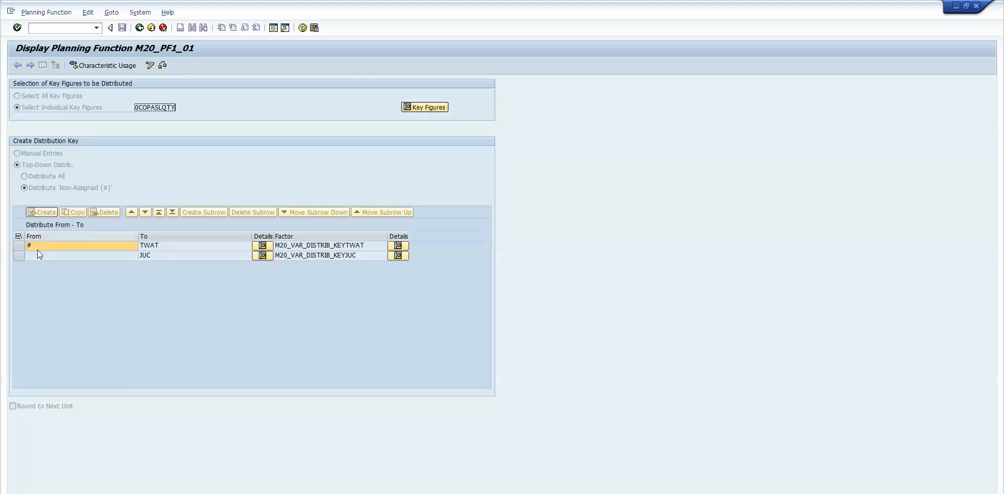
- Examine the distribution rows from the non-assigned value # to material groups TWAT and JUC
click(17, 244)
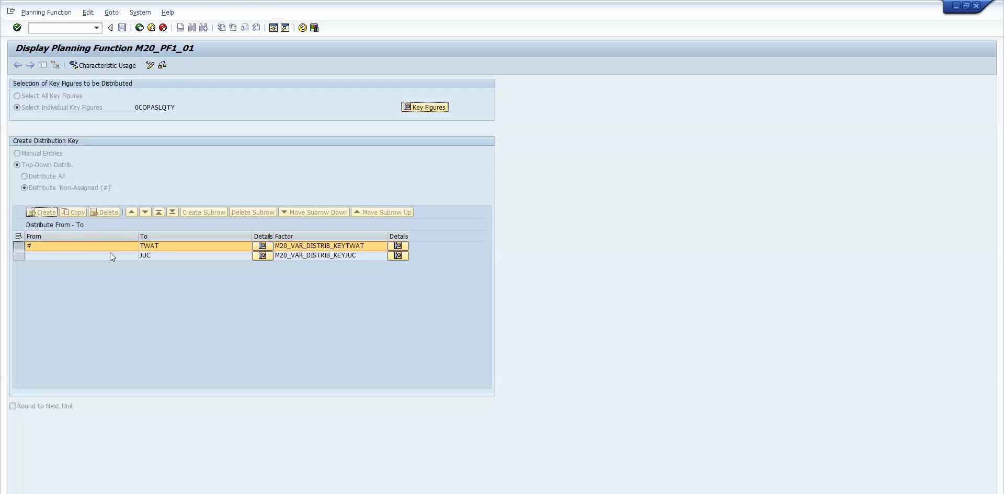
click(158, 258)
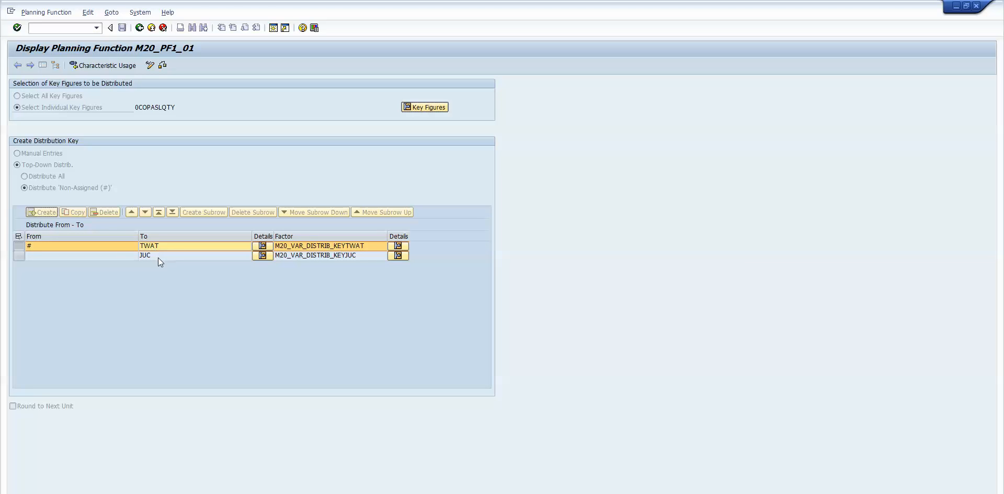
click(177, 246)
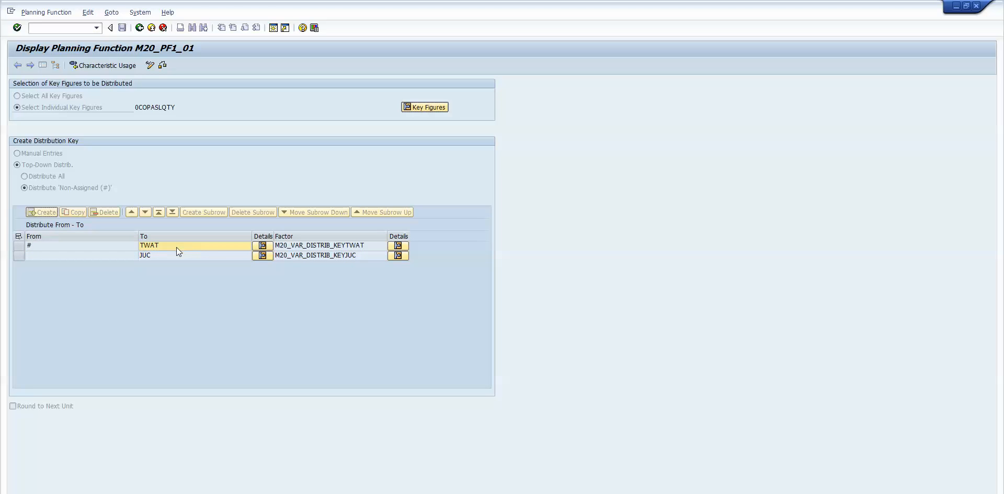
- Inspect the factor variables for TWAT and JUC, view the TWAT value without changing it, and leave the planning function
click(314, 245)
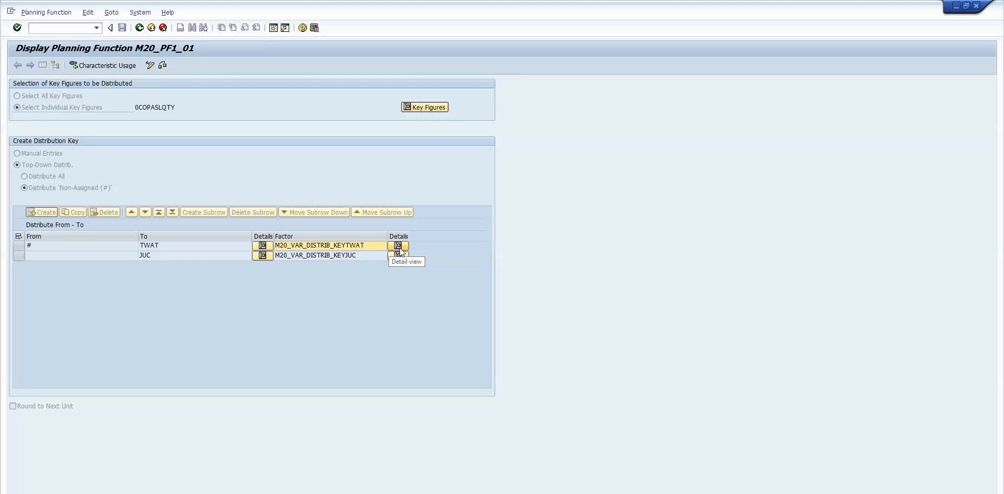
click(352, 255)
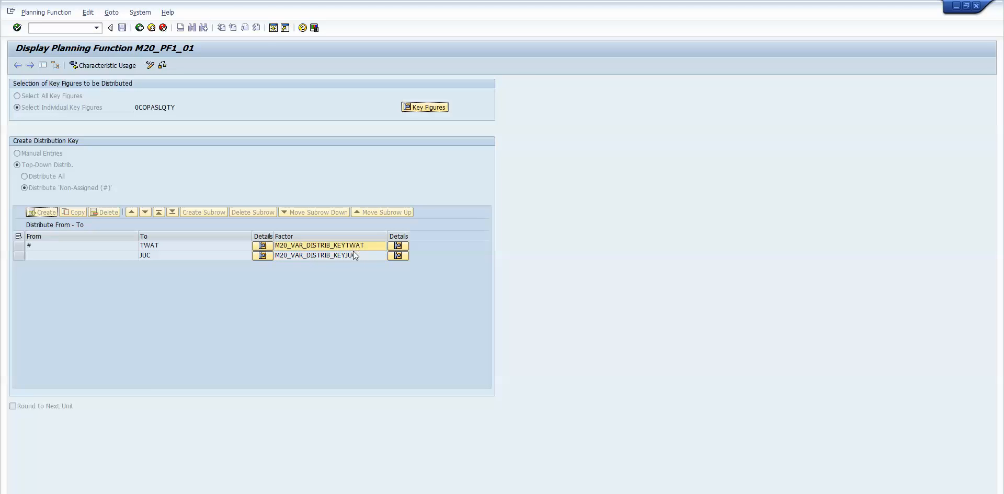
click(354, 255)
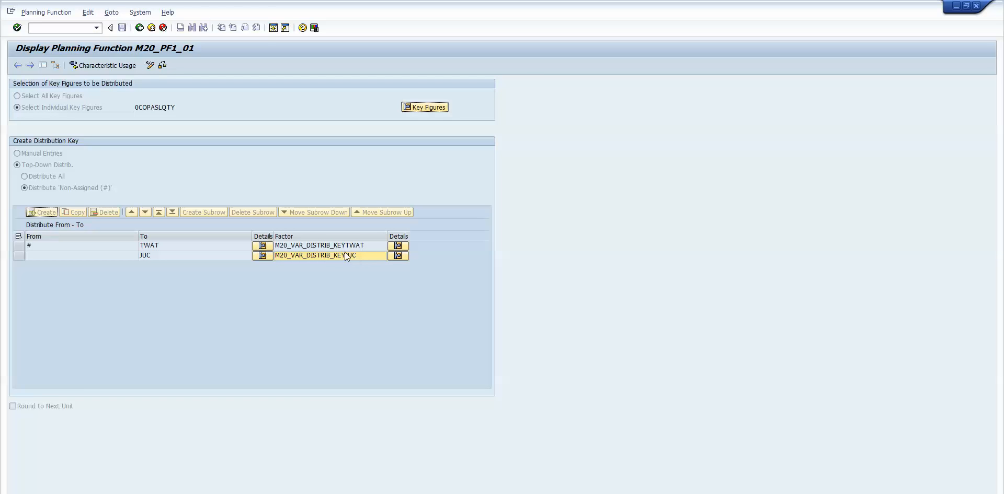
click(287, 238)
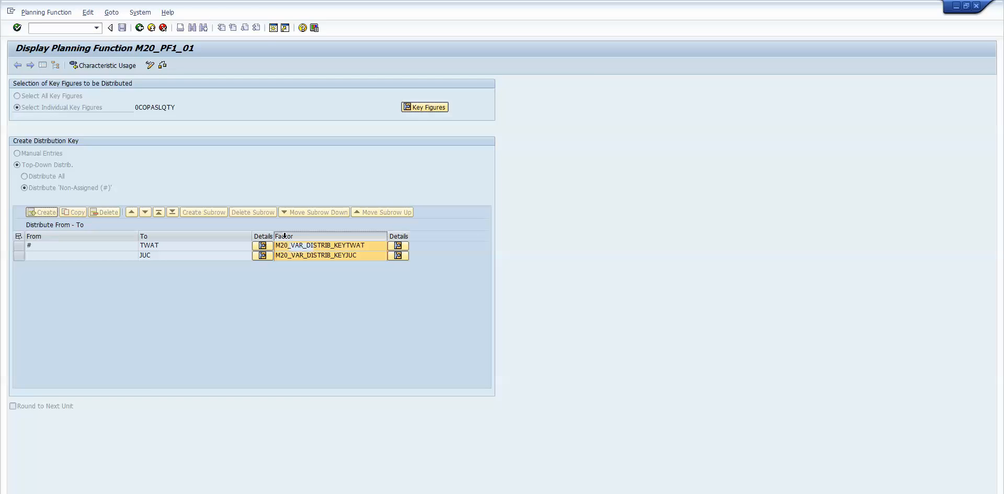
double_click(322, 246)
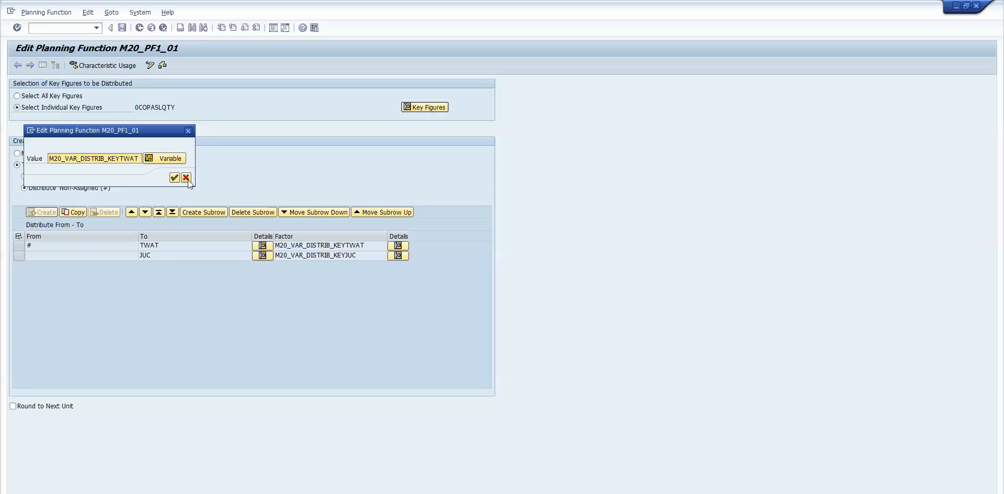
click(187, 179)
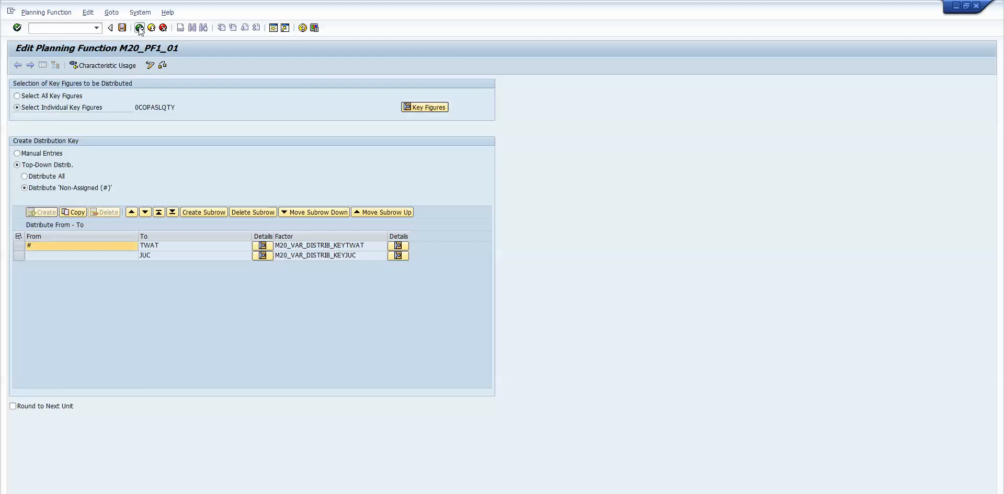
click(139, 29)
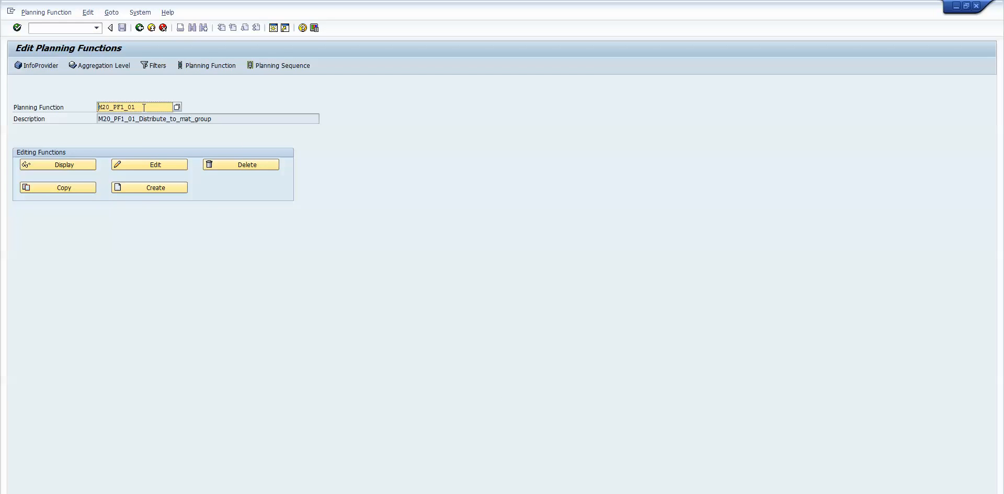
- Delete planning function M20_PF1_01 and confirm the deletion
drag(138, 107, 94, 103)
click(251, 165)
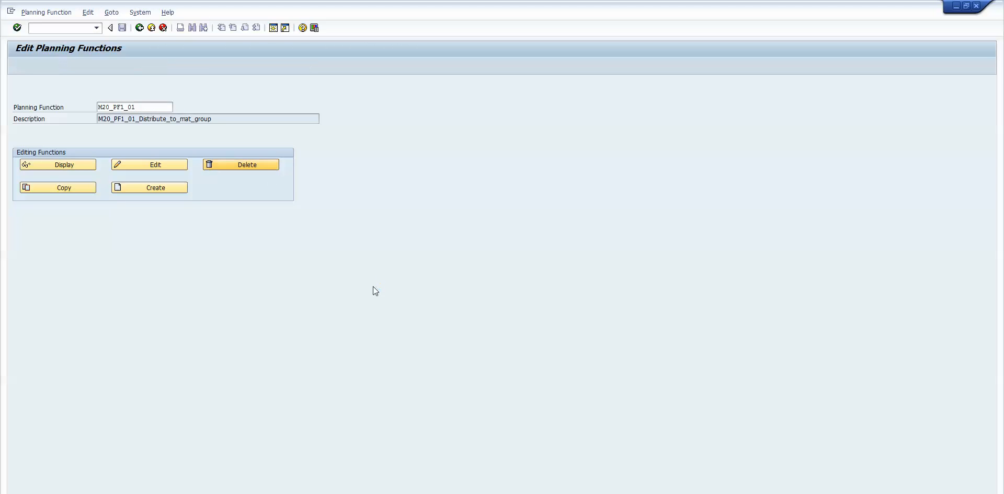
click(155, 207)
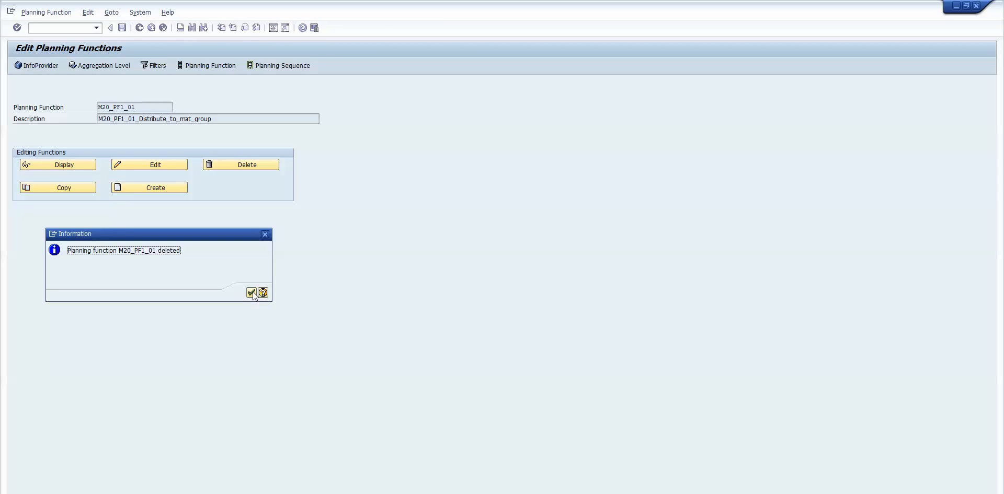
click(252, 293)
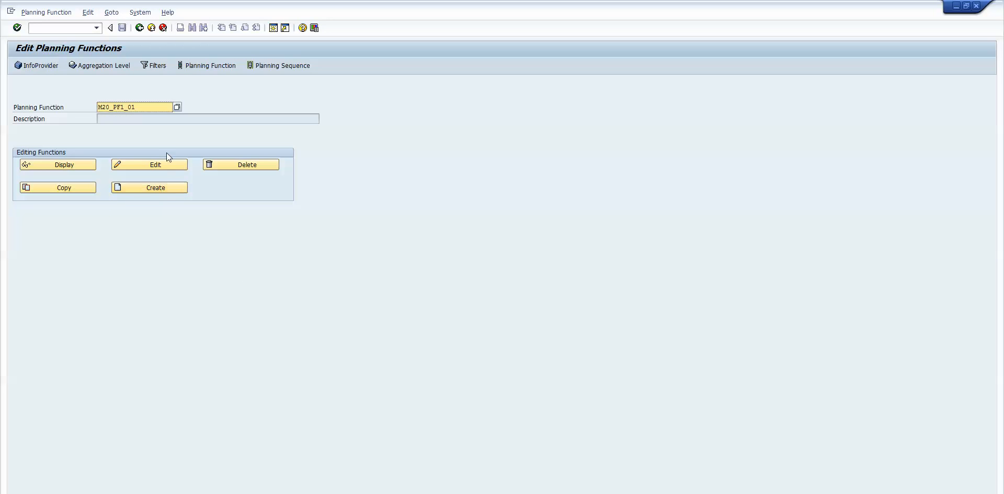
- Start creating planning function M20_PF1_01 on aggregation level M20_AL_01 with function type Distribution by Keys
click(143, 187)
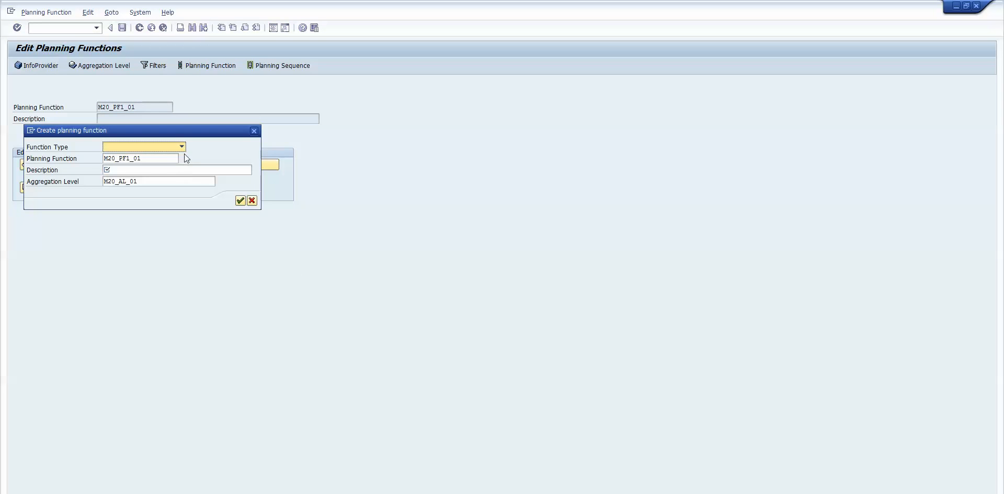
click(181, 147)
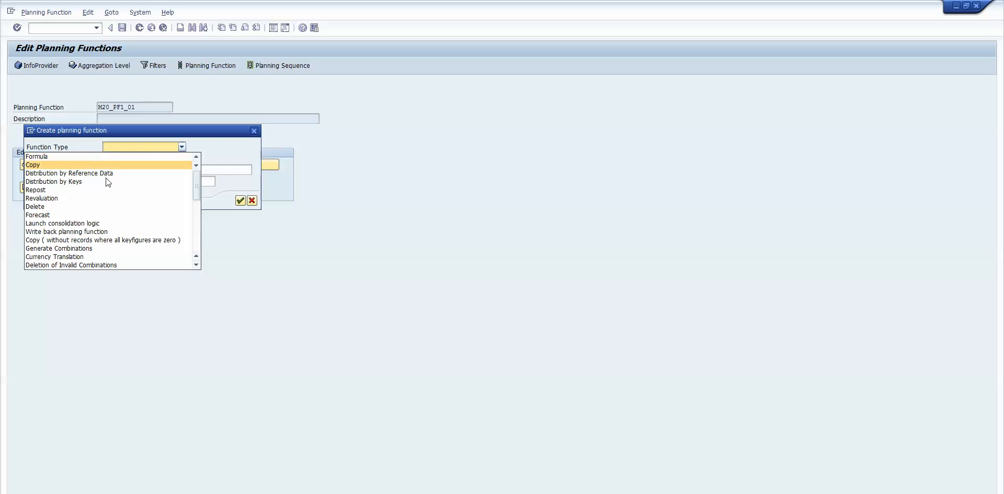
click(91, 181)
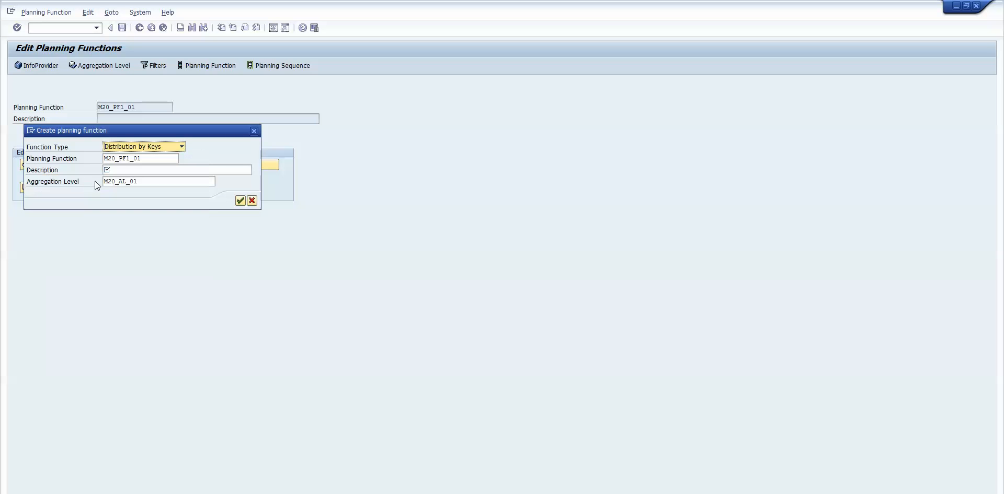
- Describe the new planning function as M20_PF1_01_Distribution by keys_B, reusing its technical name, and confirm its creation
click(143, 171)
drag(146, 159, 102, 158)
key(ctrl+c)
click(138, 170)
click(138, 170)
key(ctrl+v)
text(_Distrib)
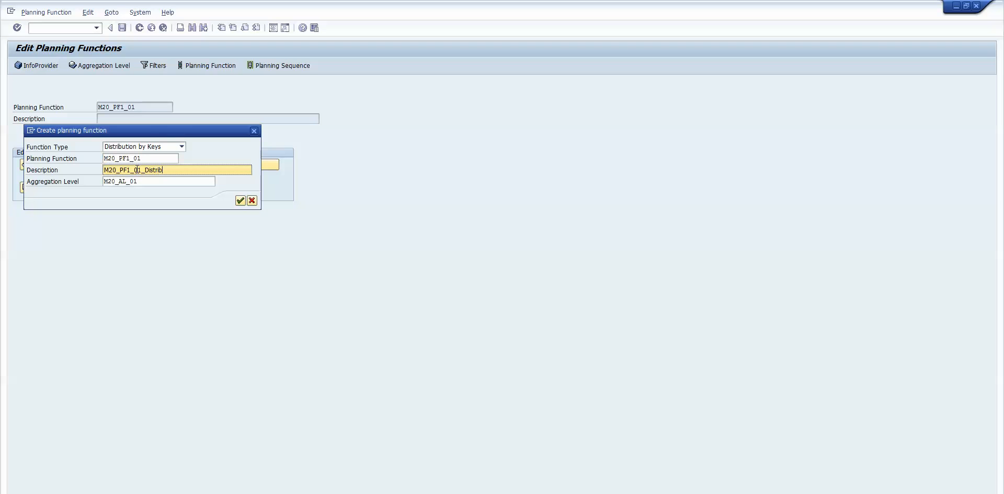
text(ution by key)
text(s_B)
click(239, 201)
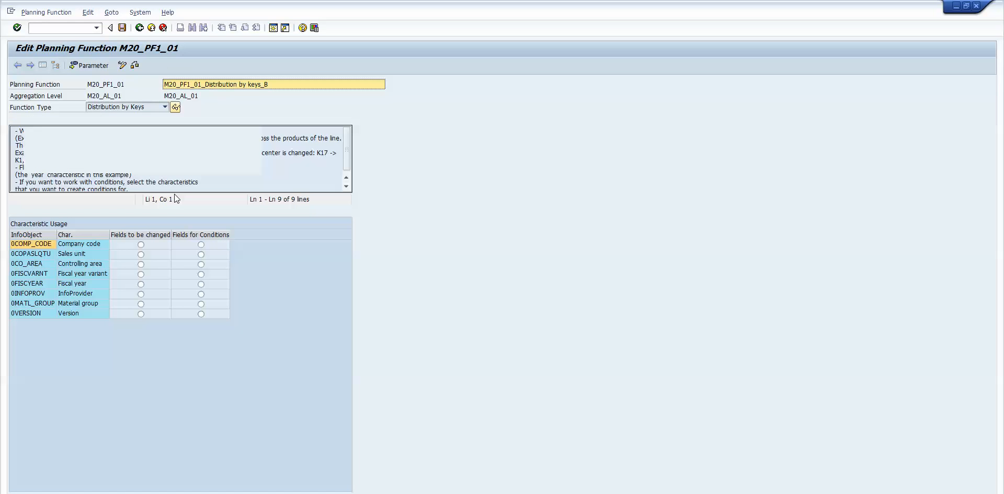
- Mark Material group as the field to be changed and select key figure 0COPASLQTY for distribution
click(141, 304)
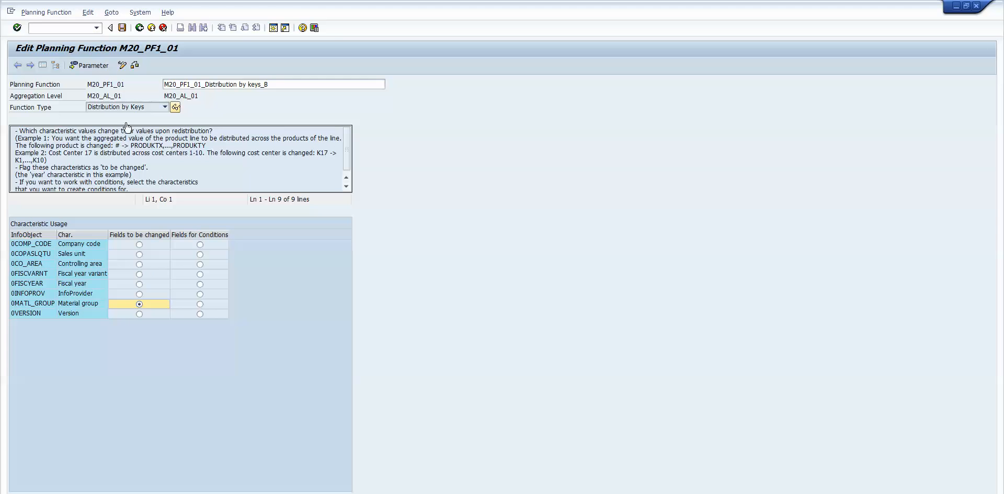
click(92, 65)
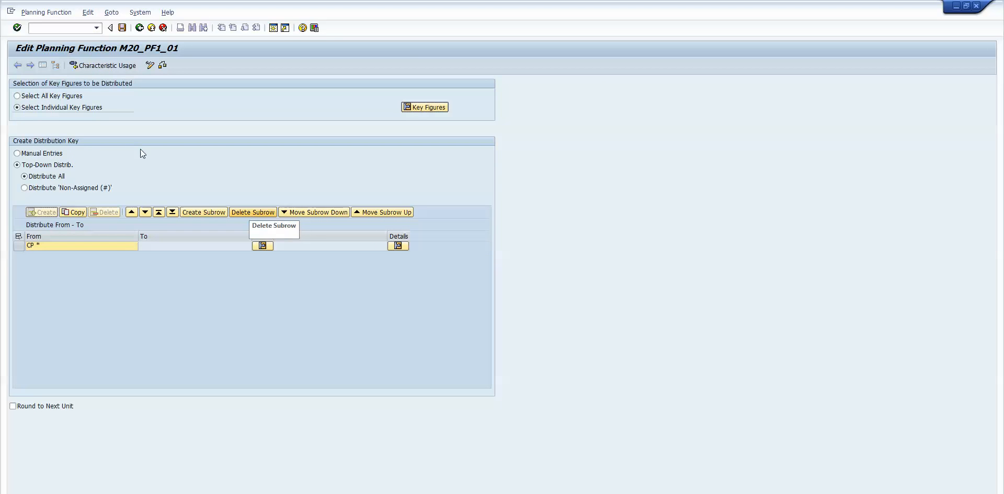
click(425, 107)
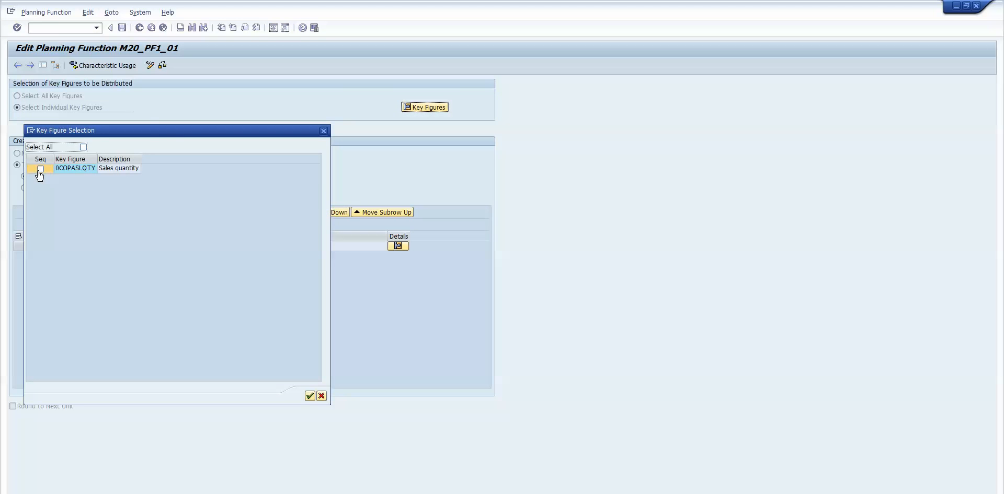
click(40, 170)
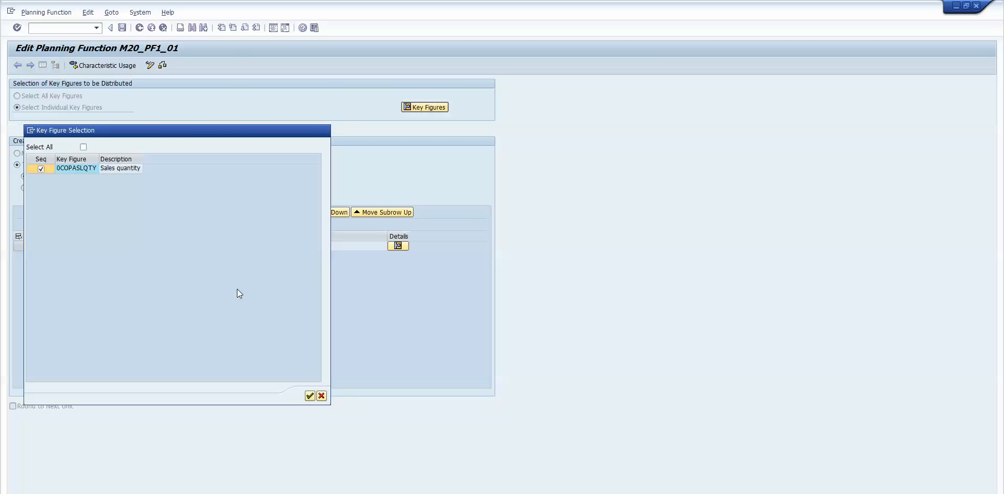
click(309, 397)
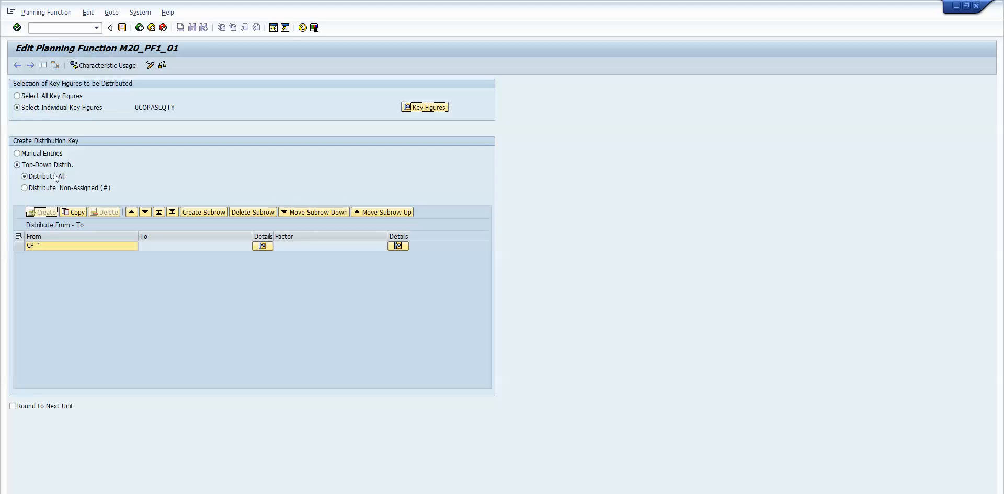
- Restrict the top-down distribution to non-assigned (#) values, with TWAT as target and JUC in a new subrow
click(24, 188)
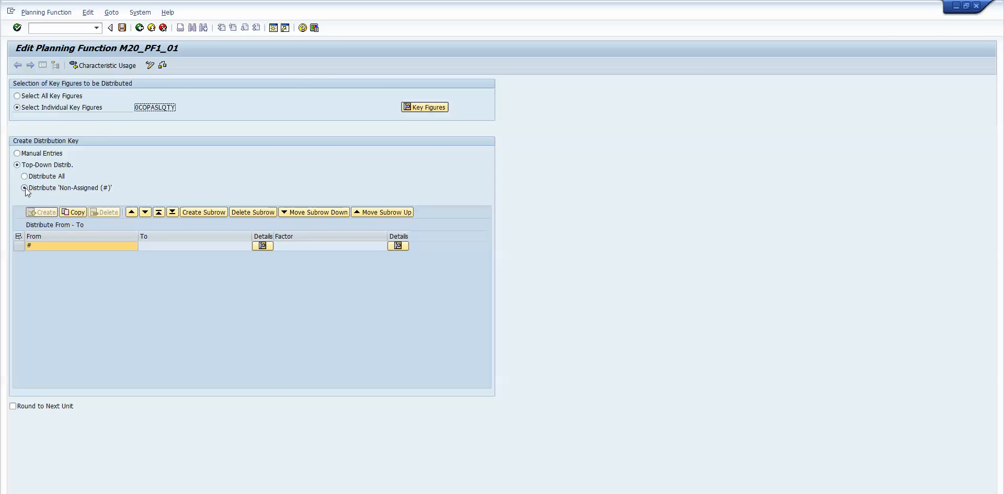
key(alt+Tab)
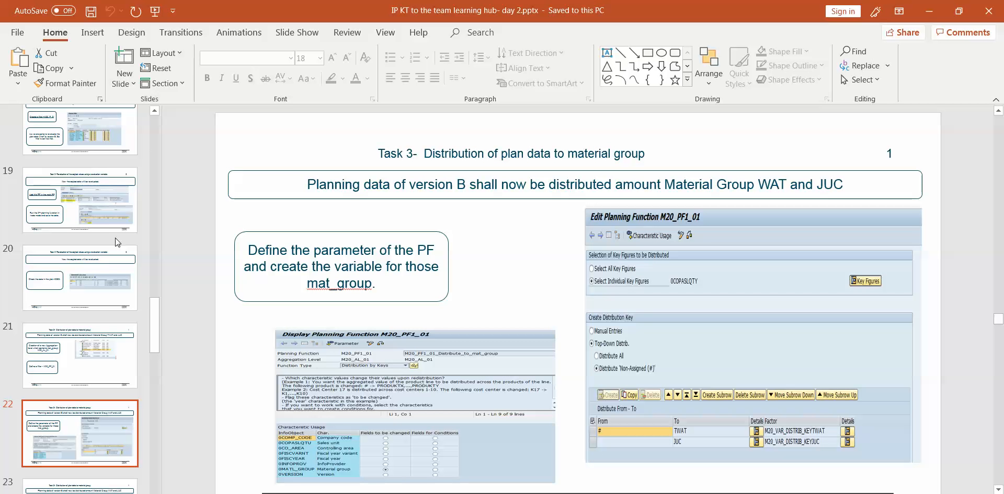
key(alt+Tab)
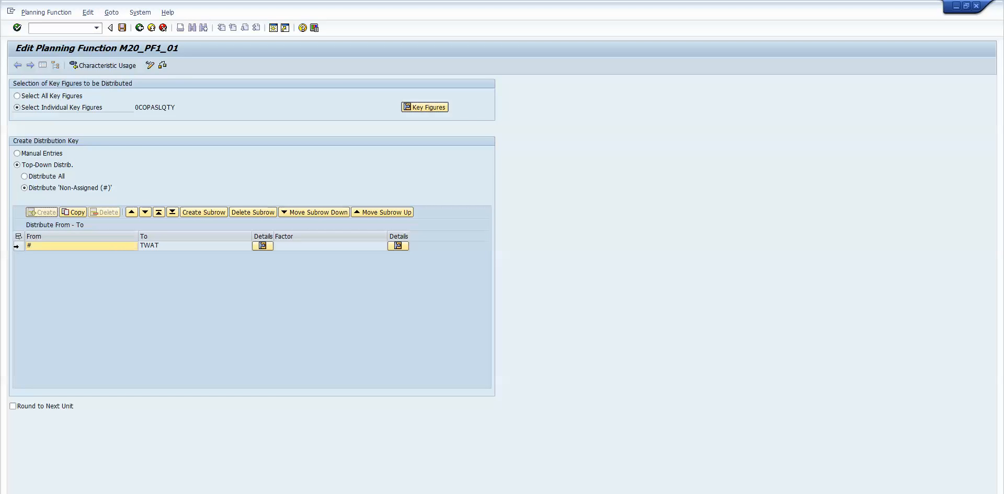
click(16, 247)
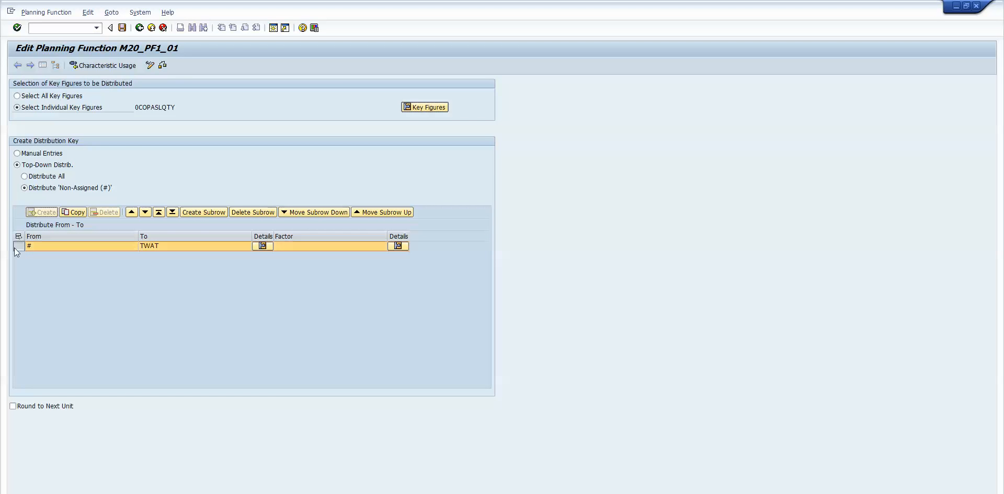
click(209, 212)
- Set the distribution factor for TWAT to 20
click(384, 246)
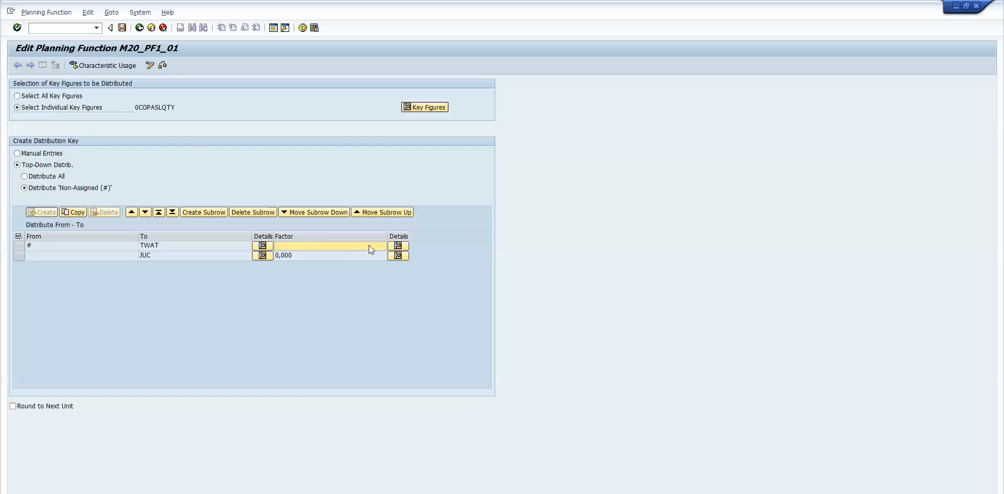
click(393, 247)
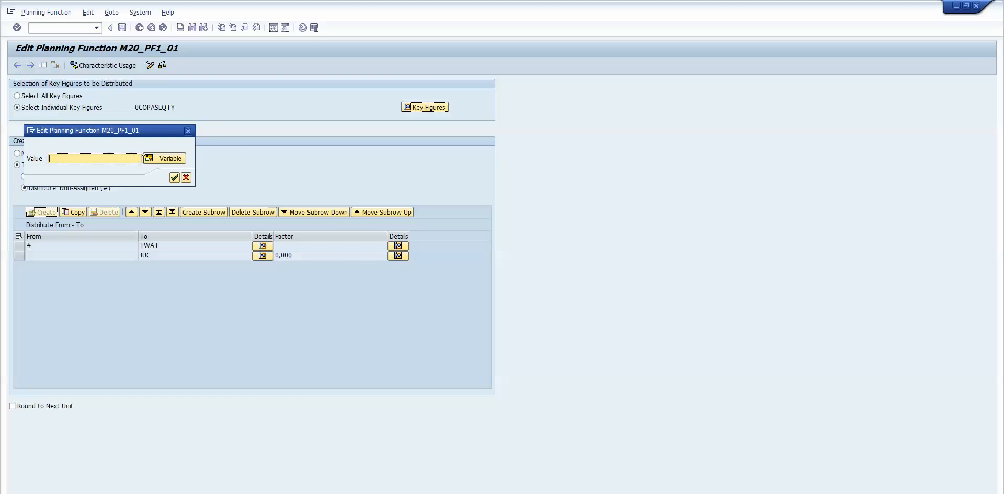
text(20)
click(175, 178)
- Set the distribution factor for JUC to 50
click(316, 256)
click(398, 256)
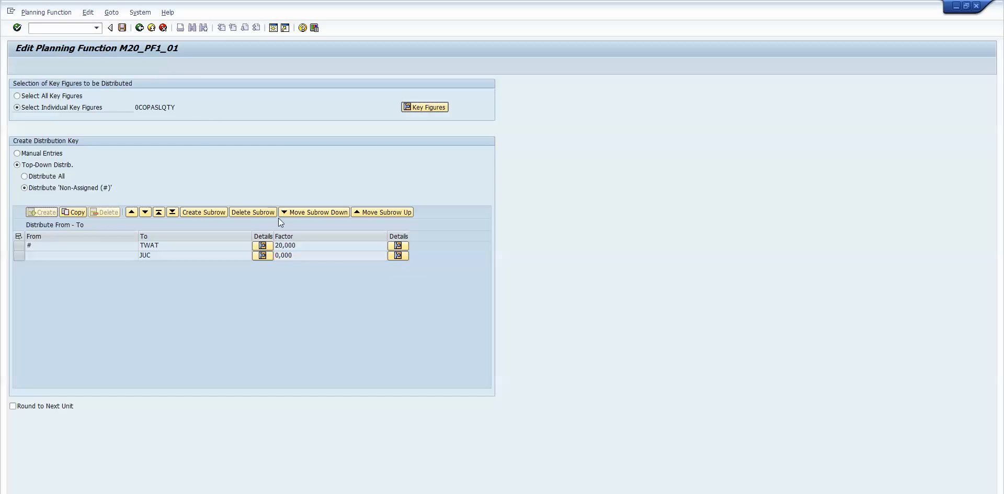
click(103, 157)
key(BackSpace)
key(BackSpace)
key(BackSpace)
key(BackSpace)
key(BackSpace)
text(50)
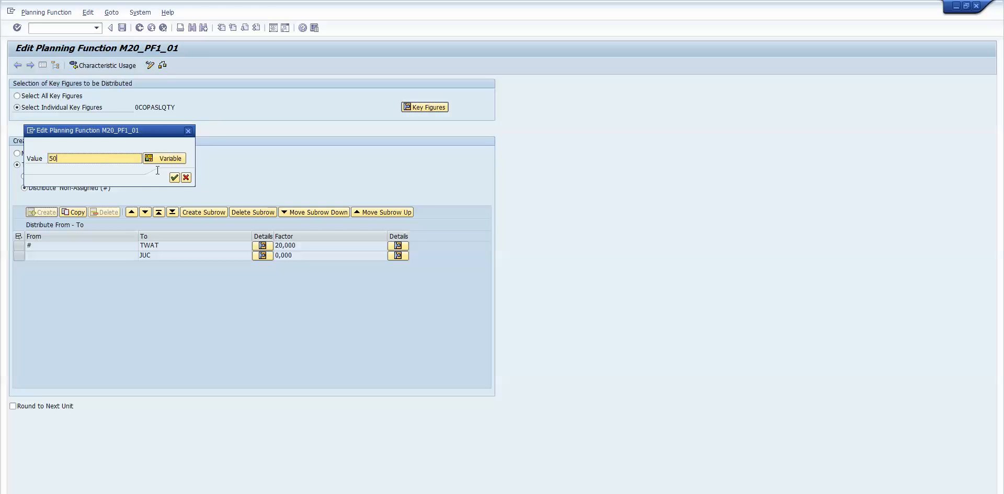
click(174, 177)
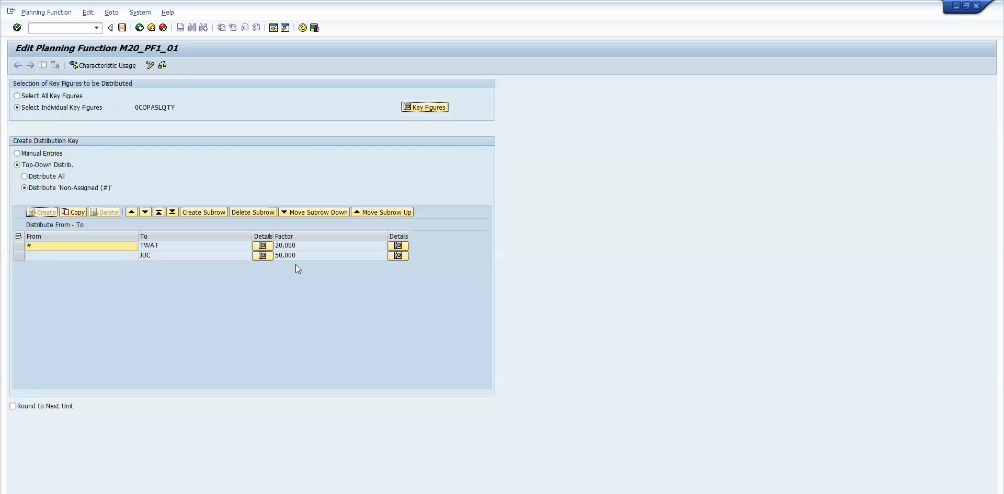
- Try to change the TWAT distribution factor by entering 1 and adding a 0 to the value
click(397, 246)
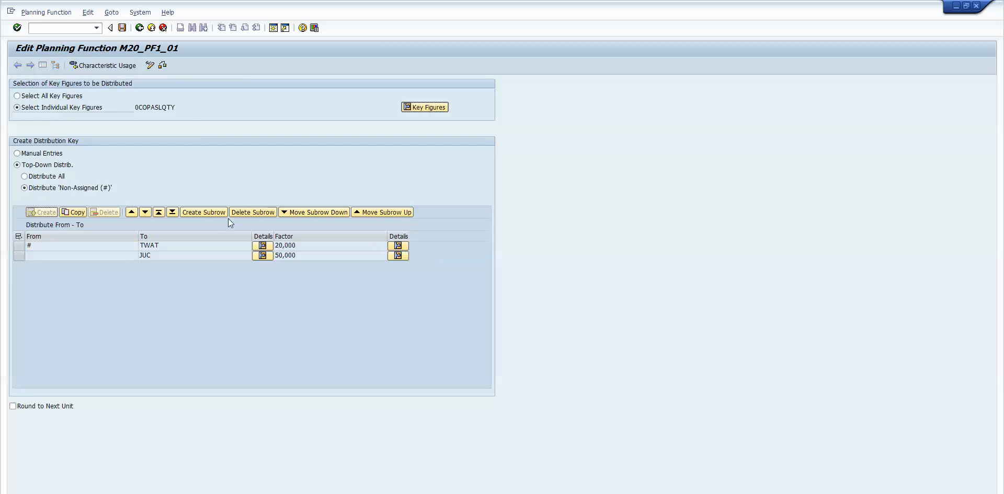
double_click(53, 159)
text(1)
click(174, 178)
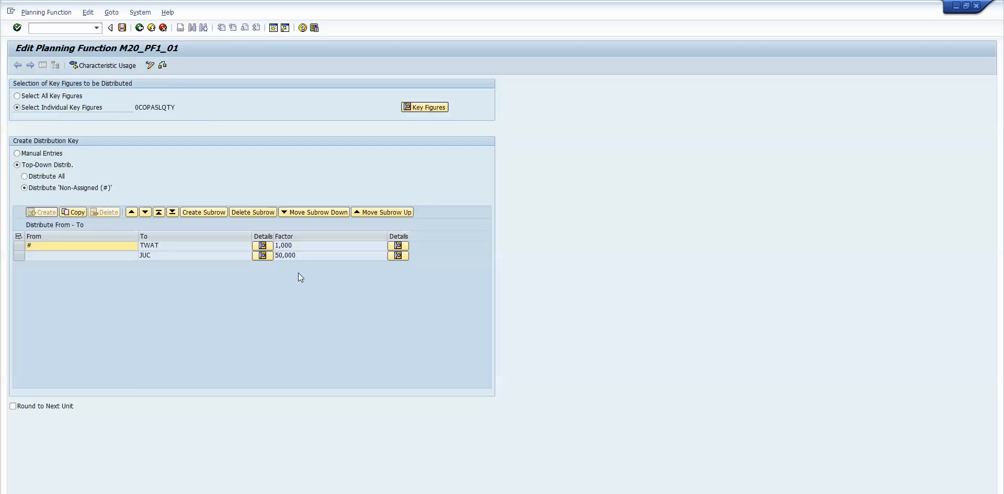
click(393, 245)
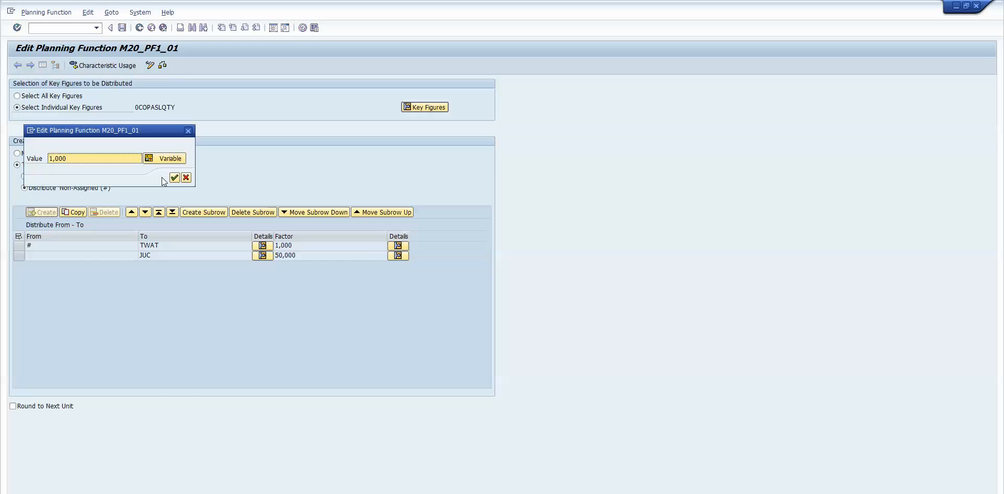
click(52, 157)
text(0)
click(174, 177)
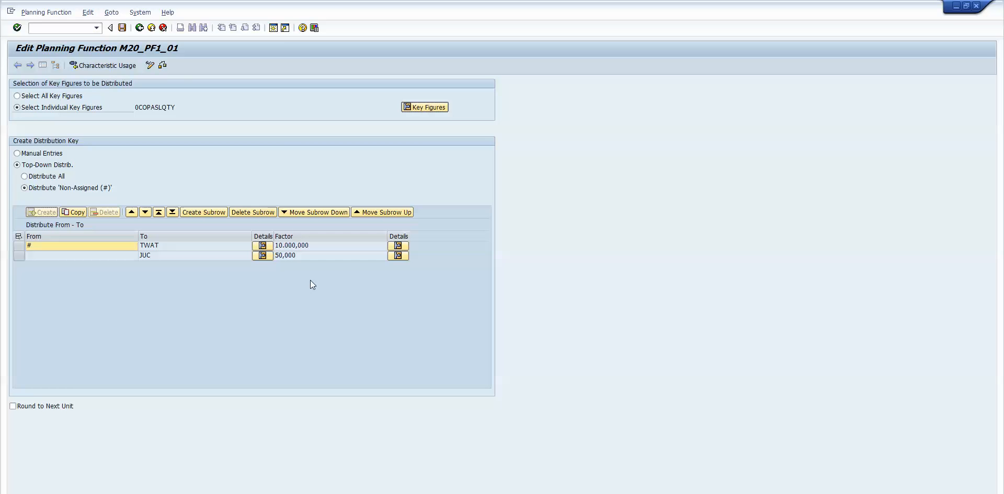
- Replace the whole TWAT distribution factor with 10
click(403, 246)
click(102, 158)
key(BackSpace)
key(BackSpace)
key(BackSpace)
key(BackSpace)
key(BackSpace)
key(BackSpace)
key(BackSpace)
key(BackSpace)
key(BackSpace)
key(BackSpace)
text(10)
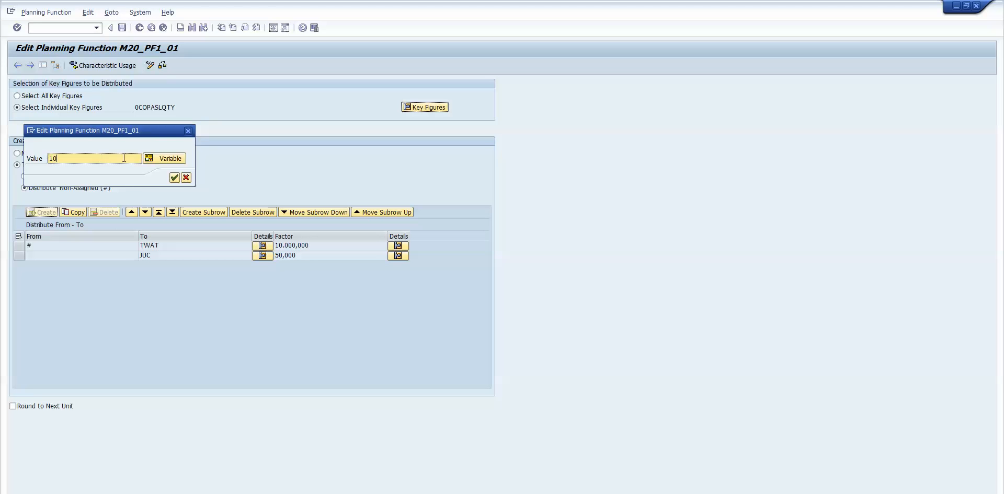
click(174, 178)
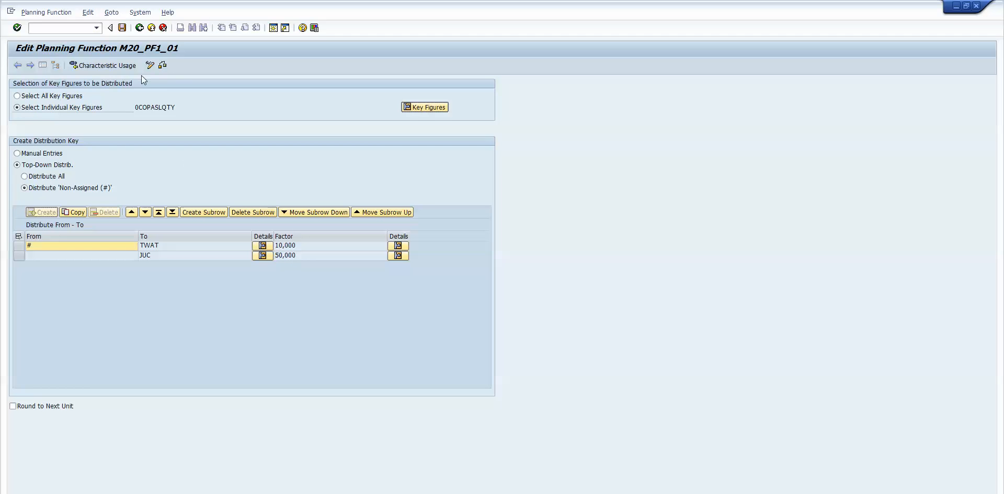
- Save planning function M20_PF1_01, leave it, and display planning sequence M20_S_00
click(124, 27)
click(140, 28)
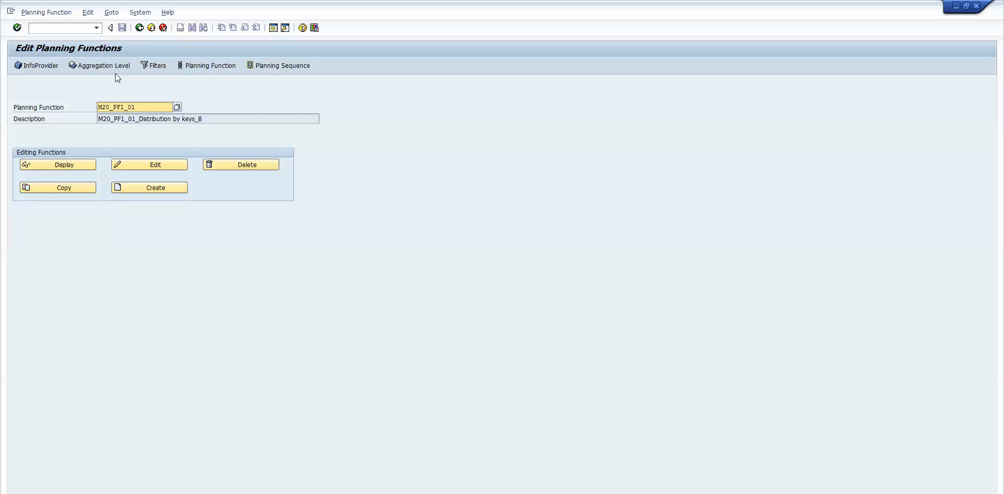
click(278, 65)
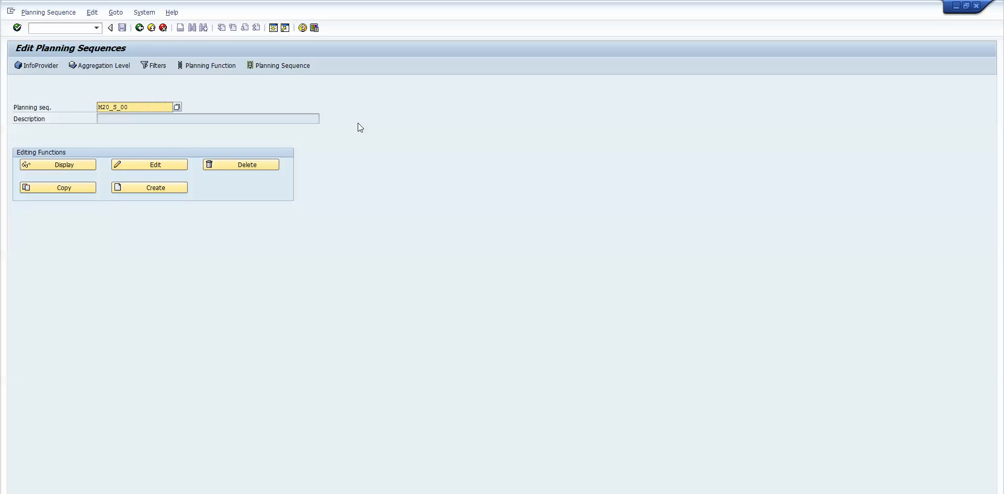
click(69, 165)
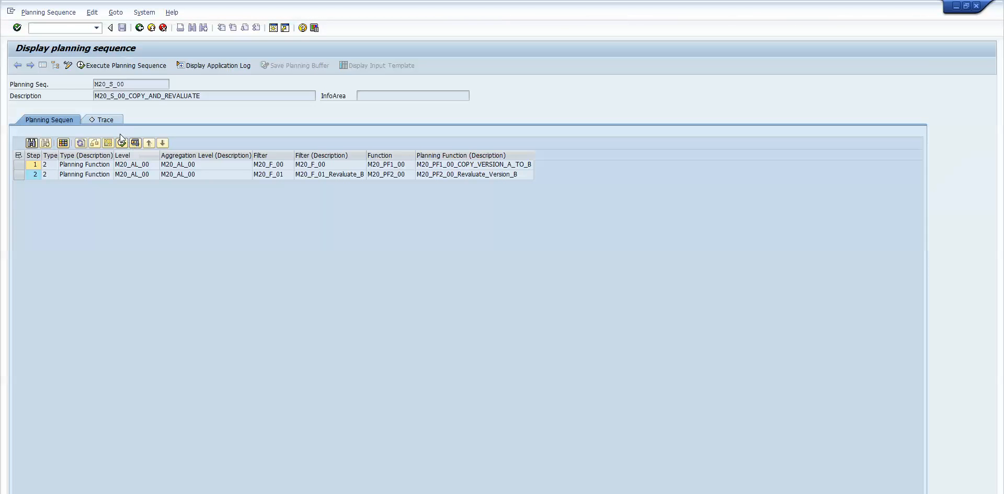
- Switch the planning sequence to editing and add step 3 with type 2 on aggregation level M20_AL_01
click(67, 64)
click(48, 185)
text(2)
key(Return)
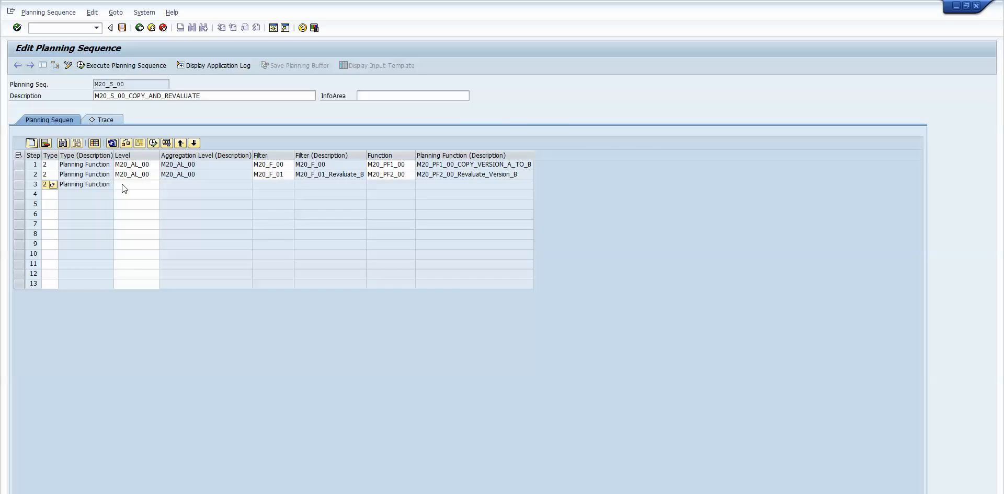
click(139, 185)
text(M20)
text(AL_01)
key(Return)
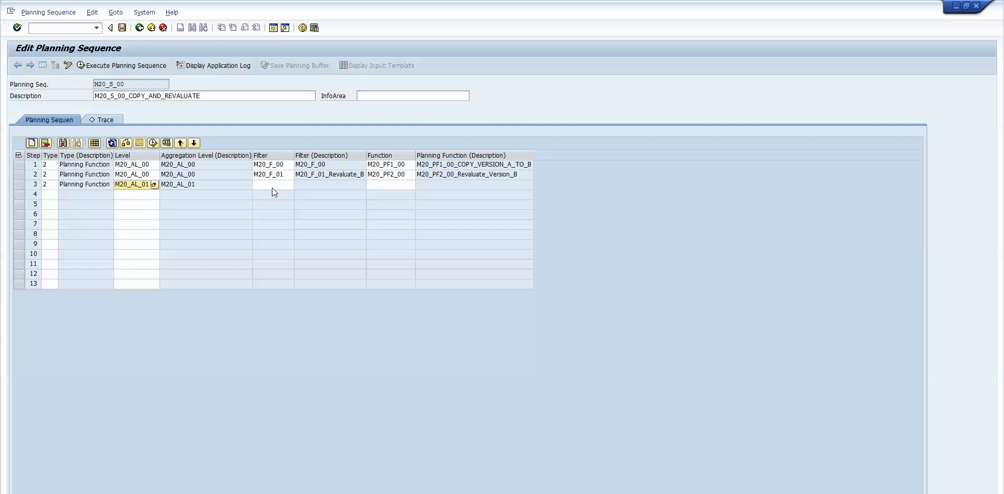
- Assign filter M20_FF_01 and planning function M20_PF1_01 to step 3 and save the sequence
click(285, 187)
click(288, 186)
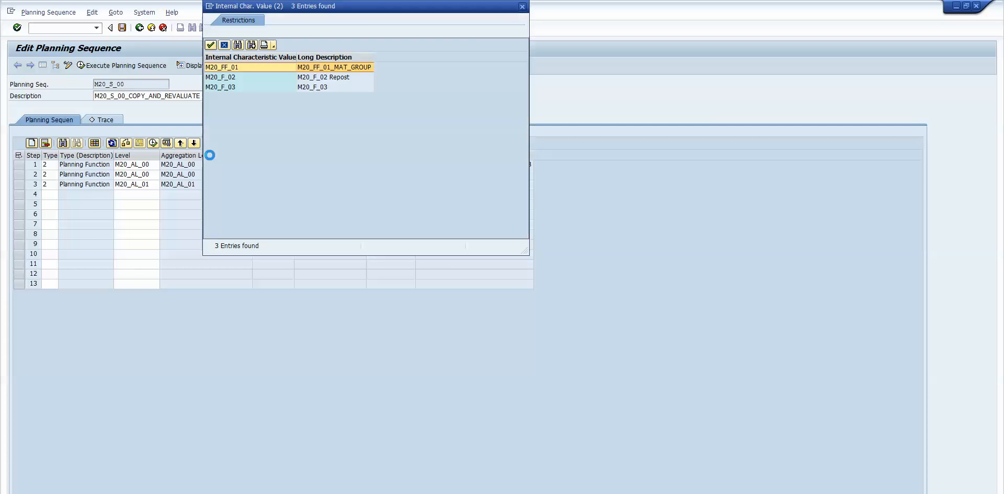
double_click(234, 69)
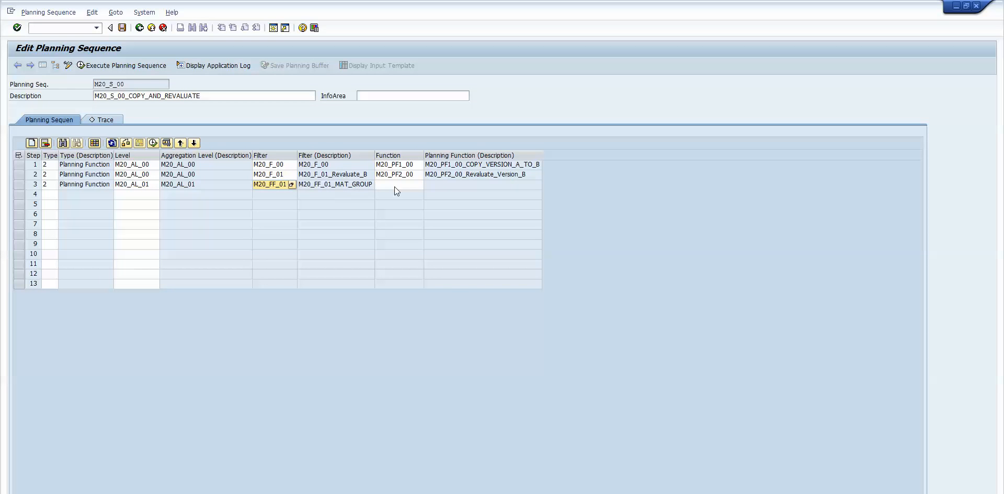
click(414, 188)
click(419, 186)
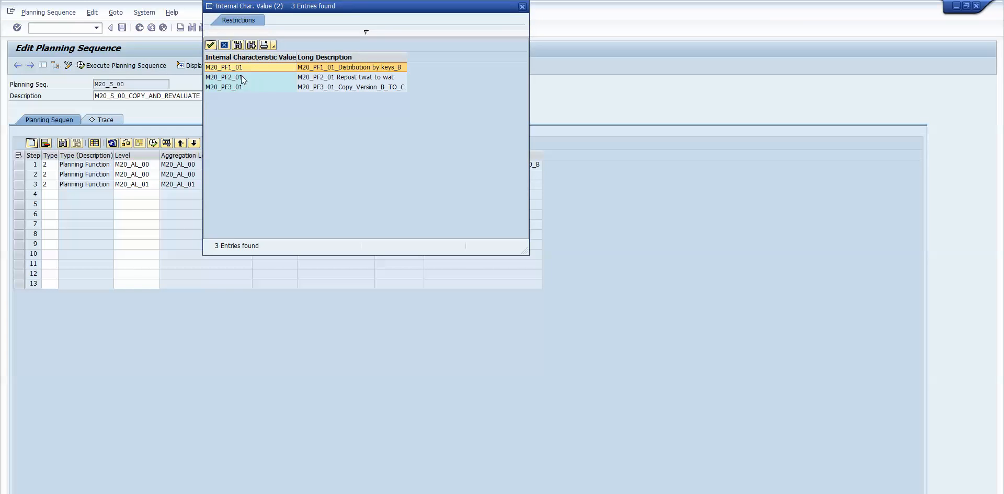
double_click(235, 73)
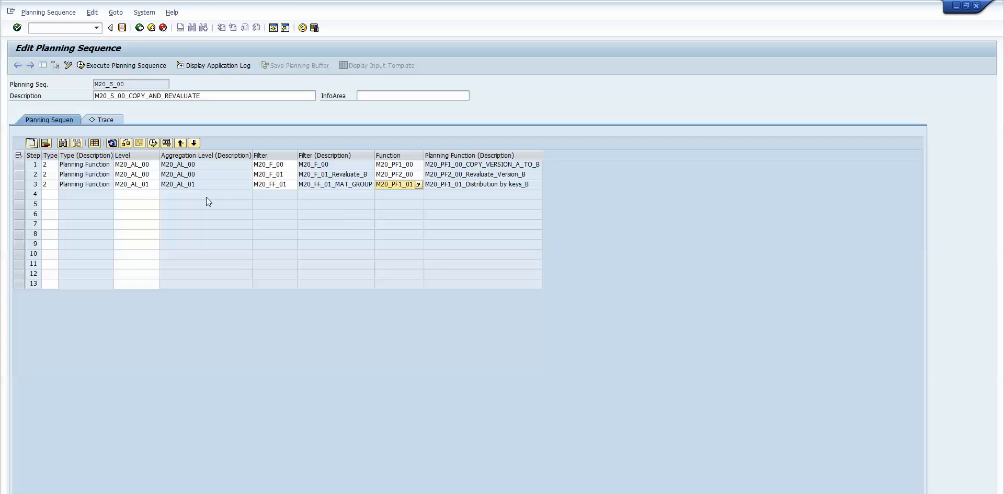
click(122, 28)
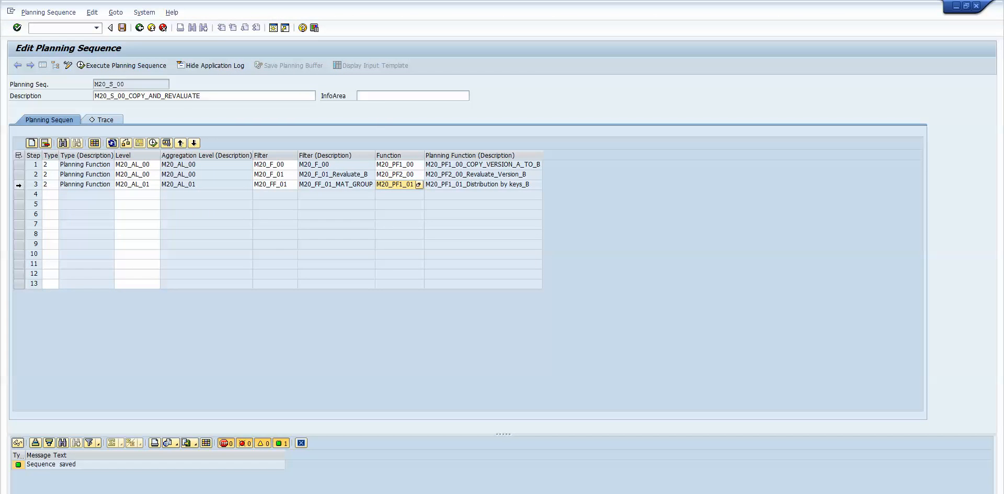
- Execute only step 3 of the planning sequence, the distribution by keys, in trace mode
click(19, 185)
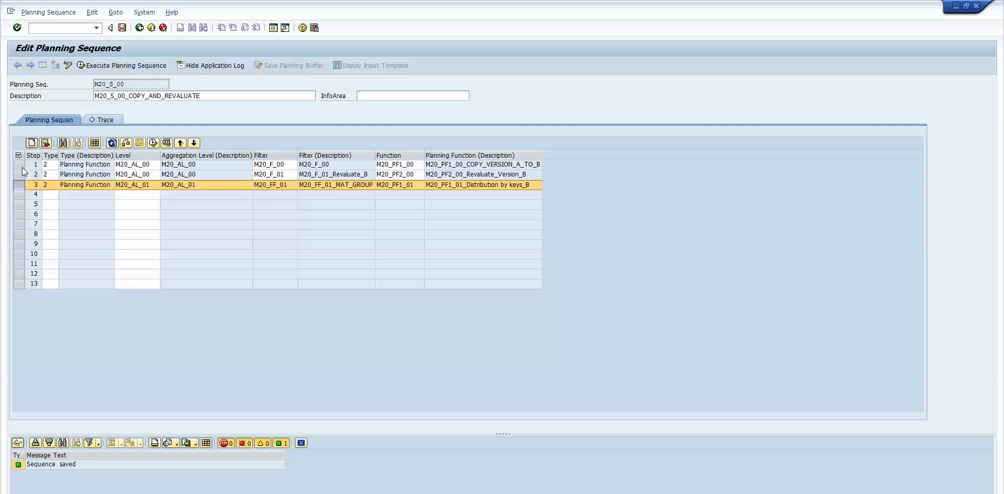
click(20, 165)
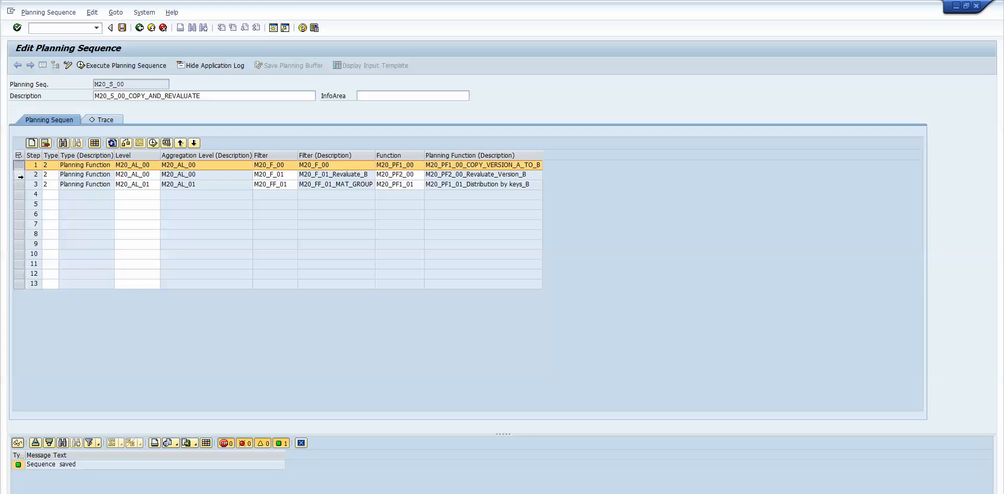
click(20, 174)
click(20, 165)
click(21, 175)
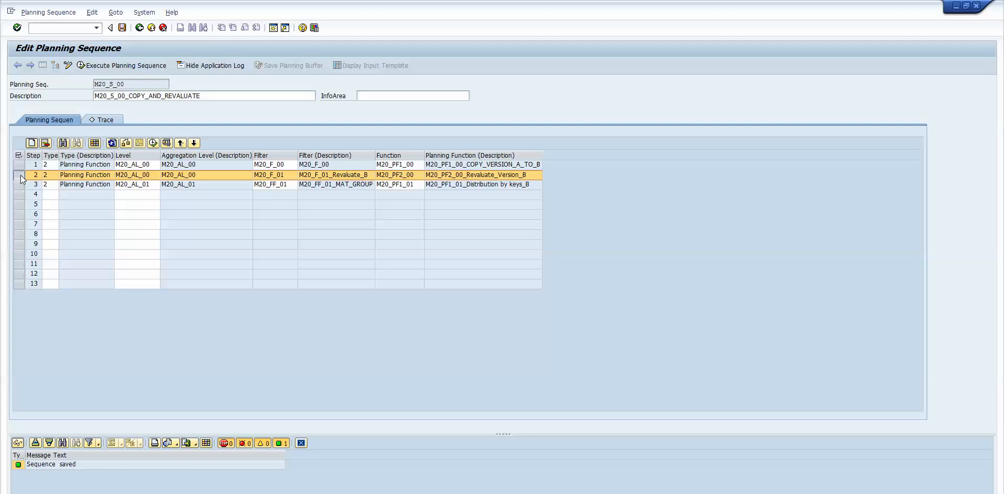
click(19, 185)
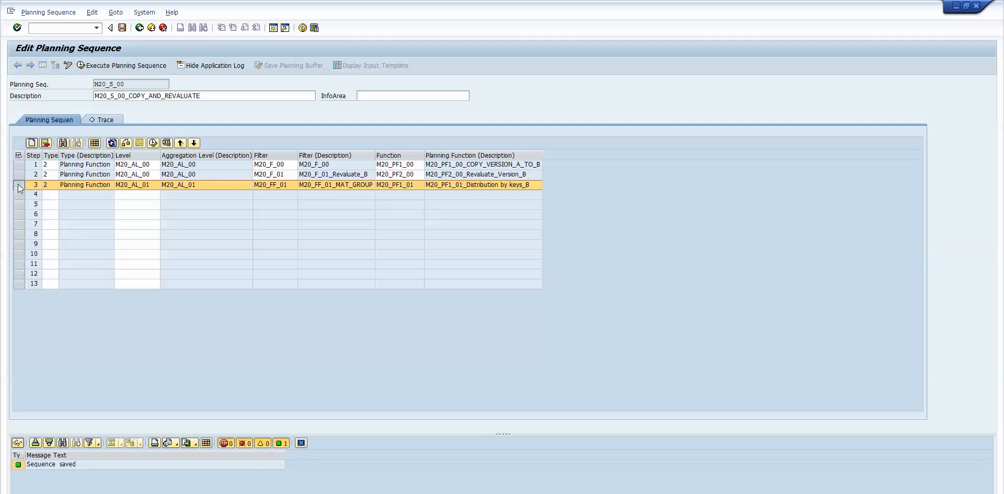
click(167, 143)
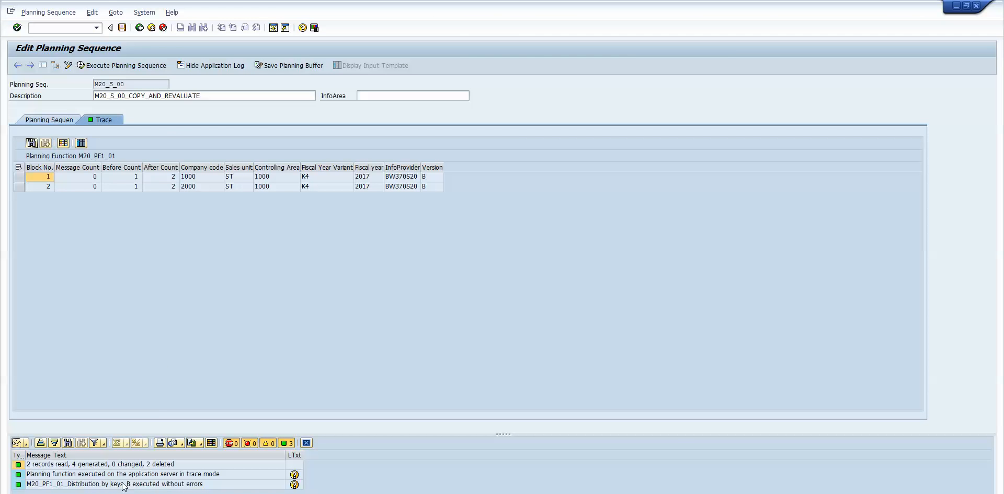
- Display the trace records of block 1, company code 1000, and compare the sales quantities before and after distribution
click(88, 466)
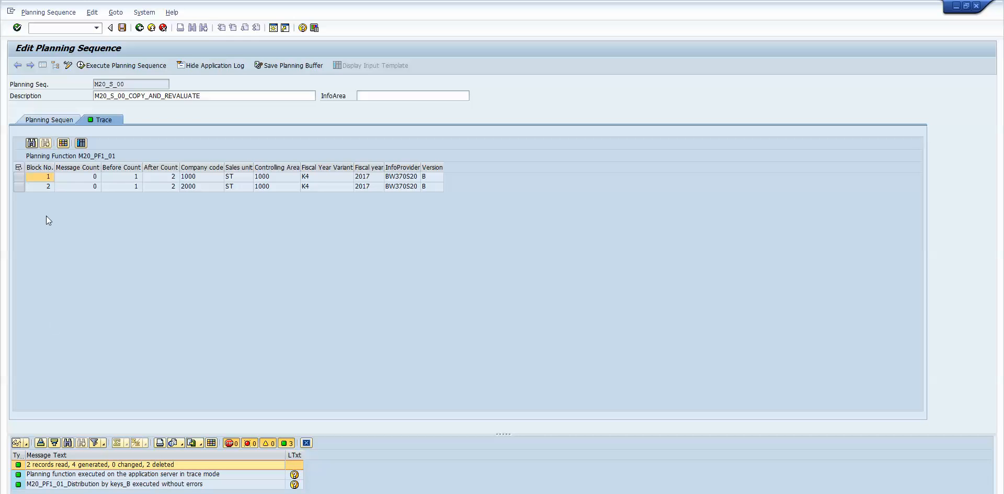
click(21, 176)
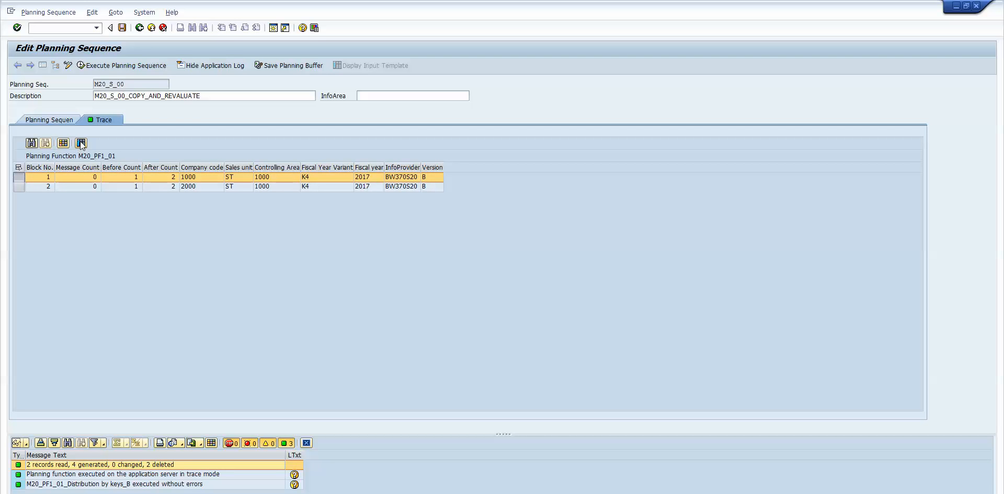
click(81, 143)
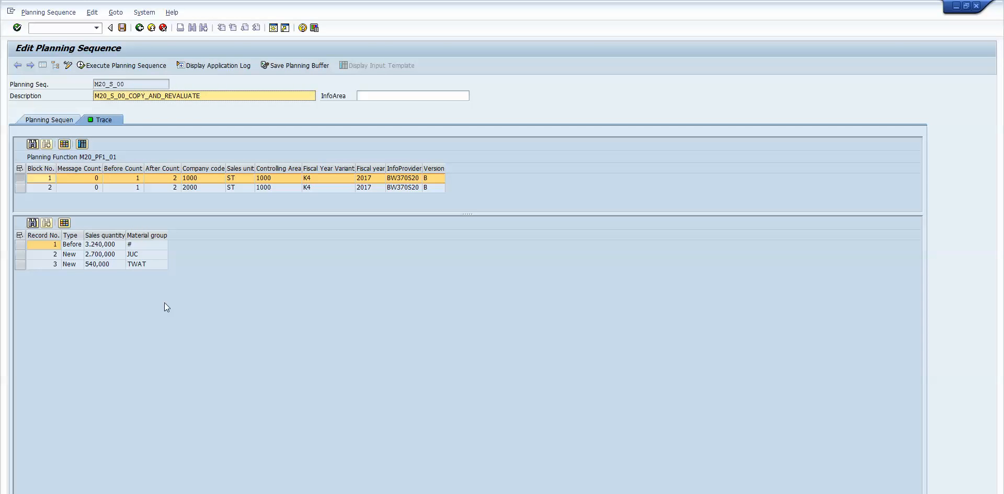
click(103, 246)
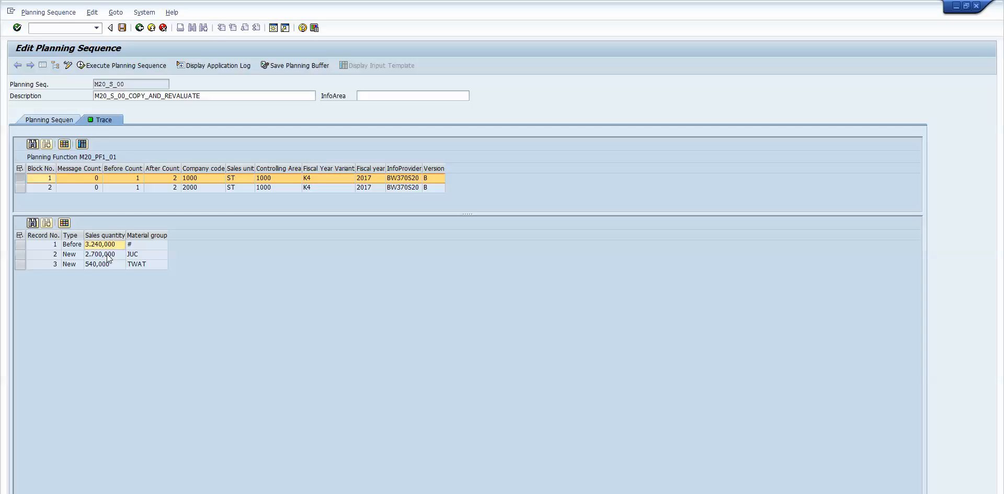
click(109, 258)
click(105, 258)
click(107, 264)
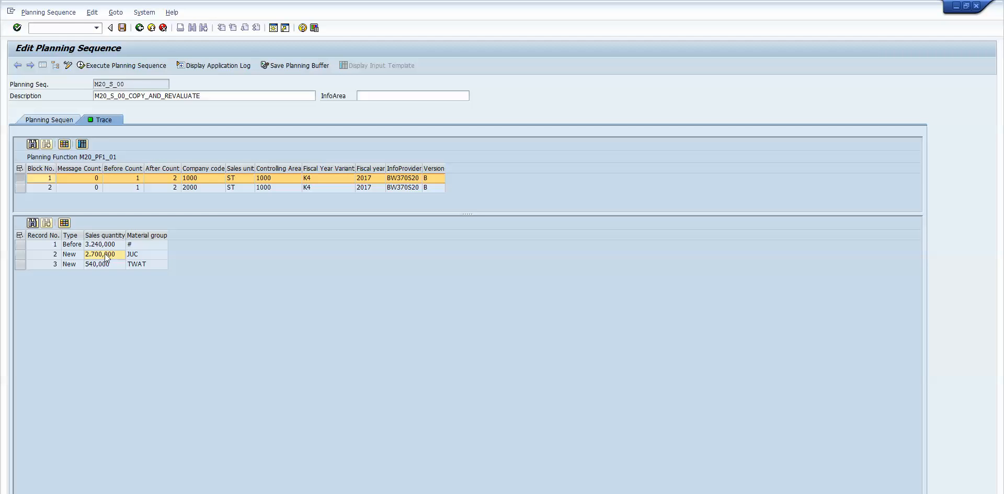
- Display the trace records of block 2, company code 2000, and compare its sales quantities per material group
click(20, 188)
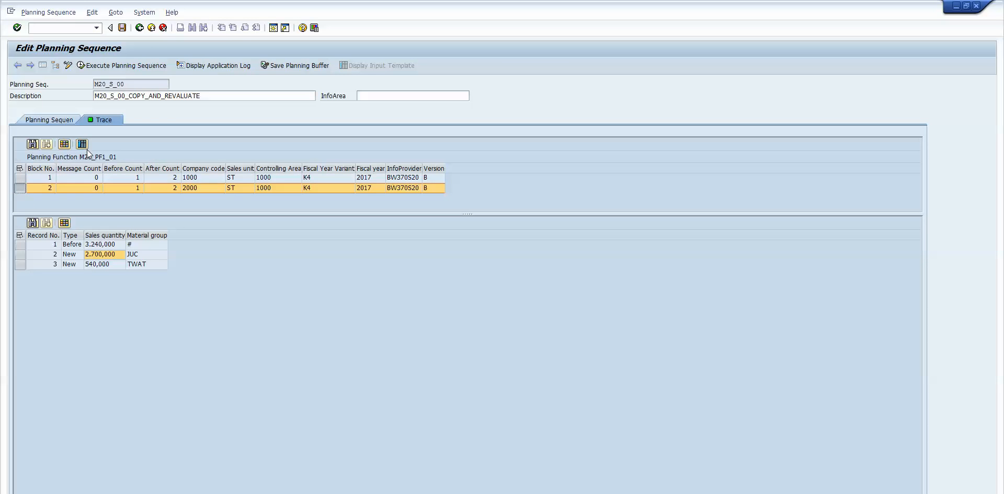
click(82, 145)
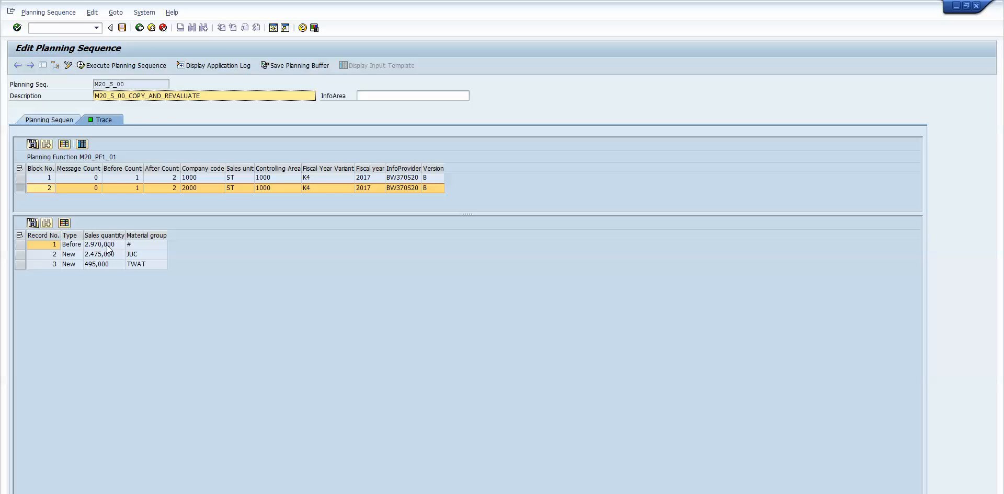
click(19, 244)
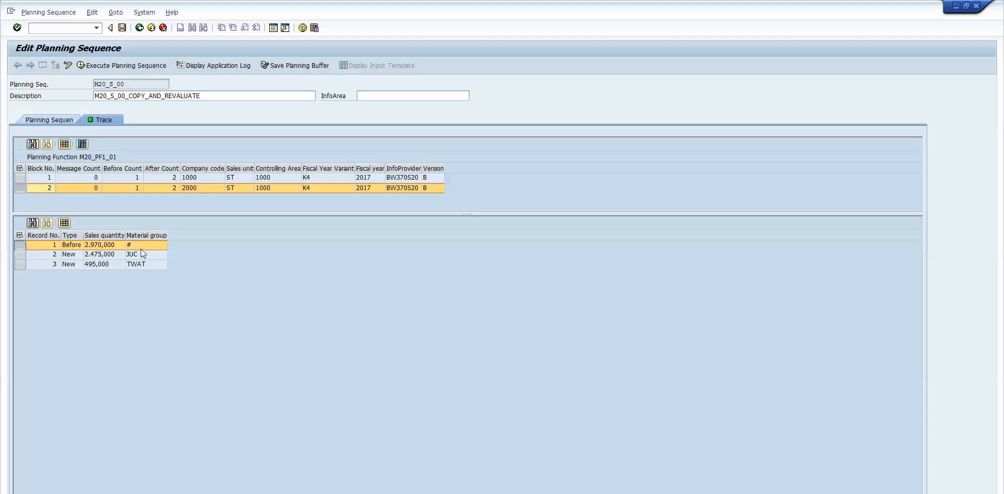
click(116, 256)
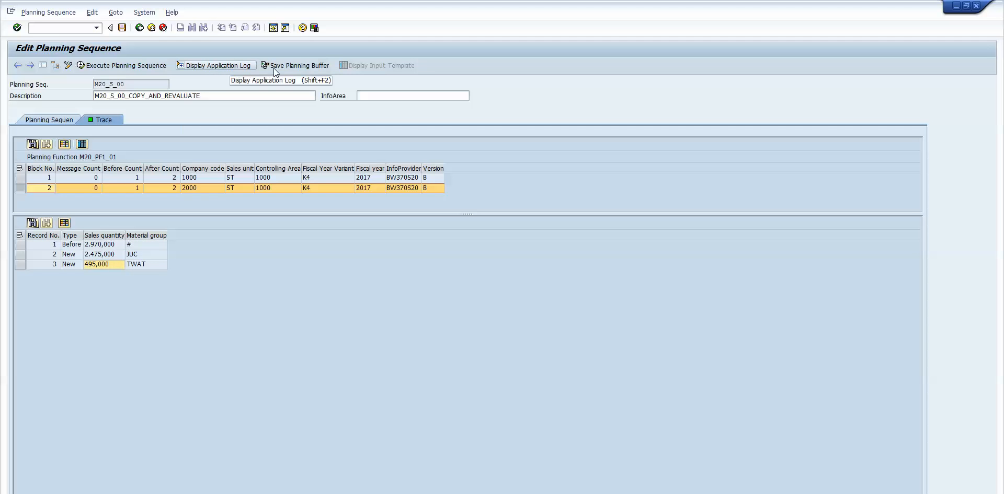
- Save the planning buffer with the distributed plan data
click(288, 67)
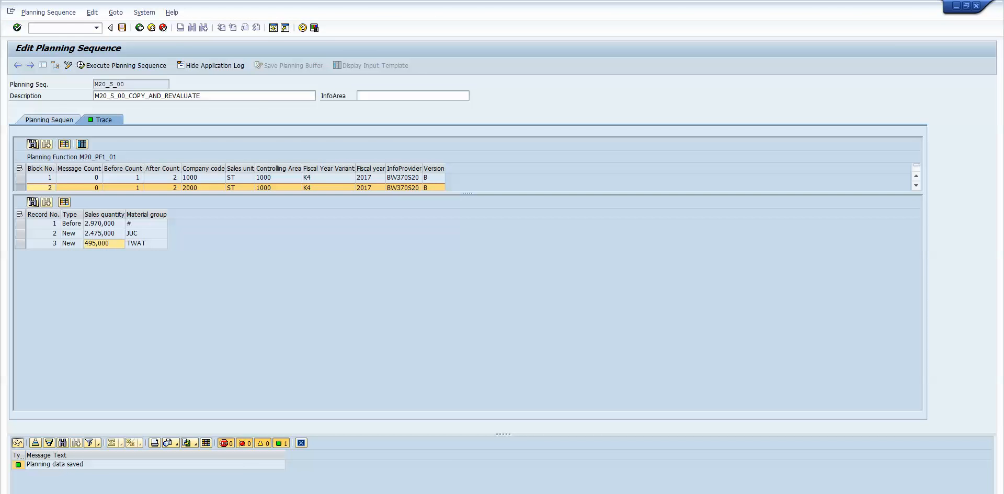
click(225, 465)
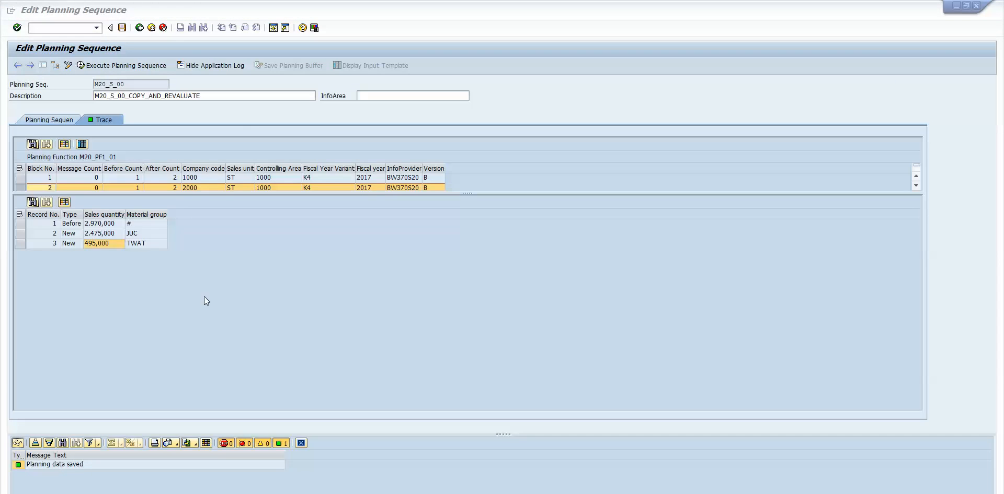
- Rerun the list output of BW370S20 and check the rows with and without a material group
click(139, 27)
click(17, 66)
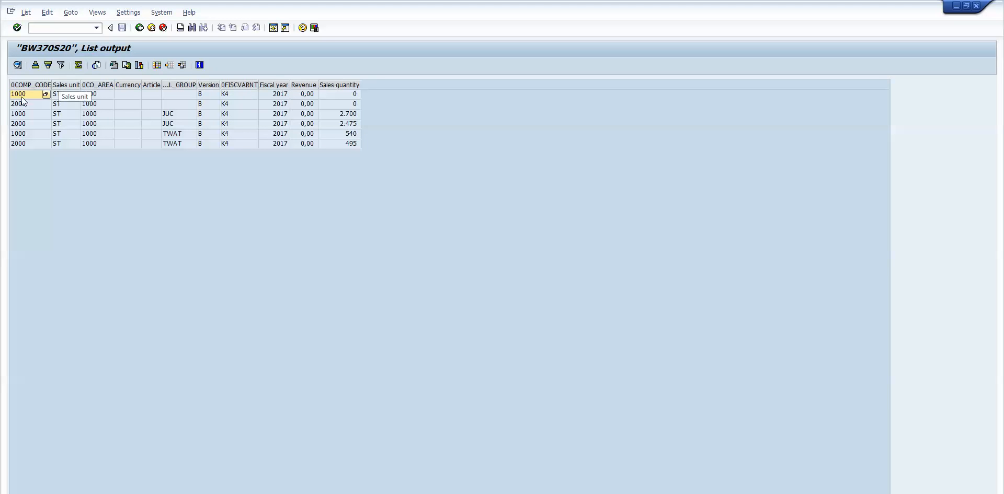
click(71, 96)
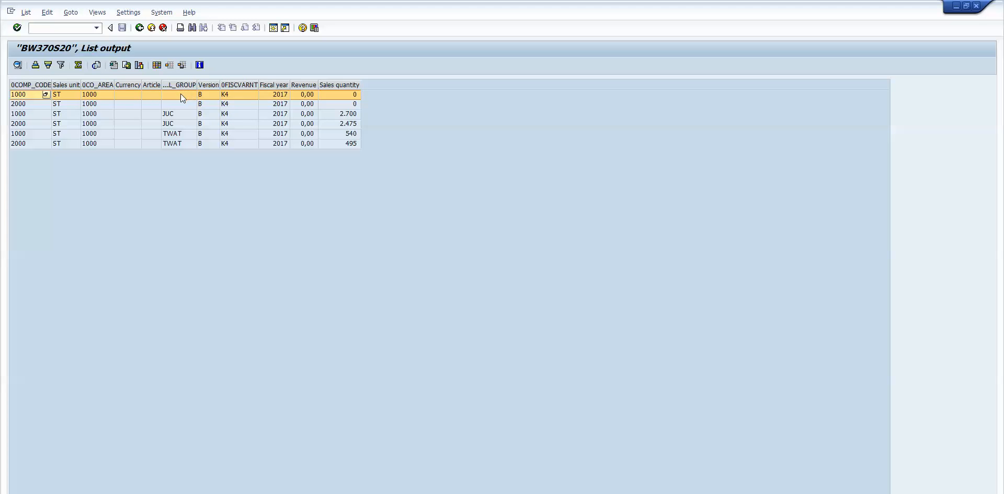
click(356, 104)
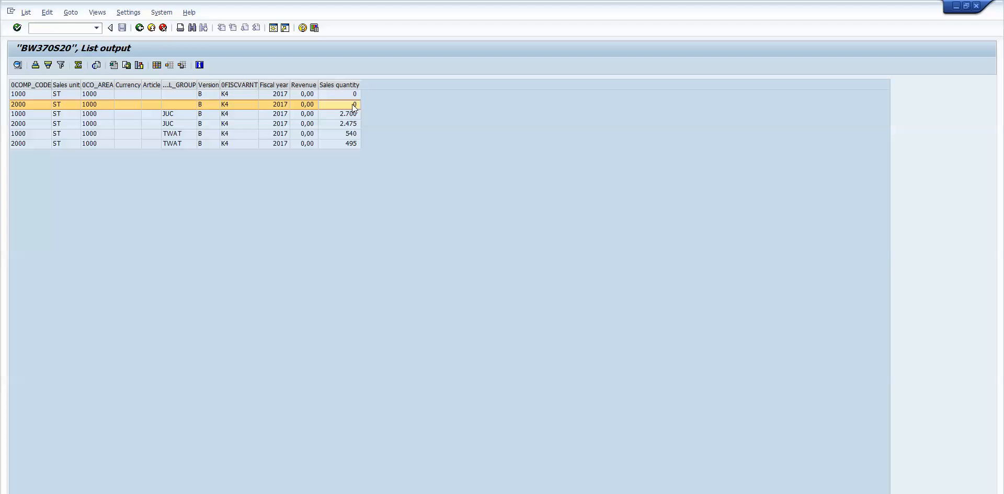
click(184, 135)
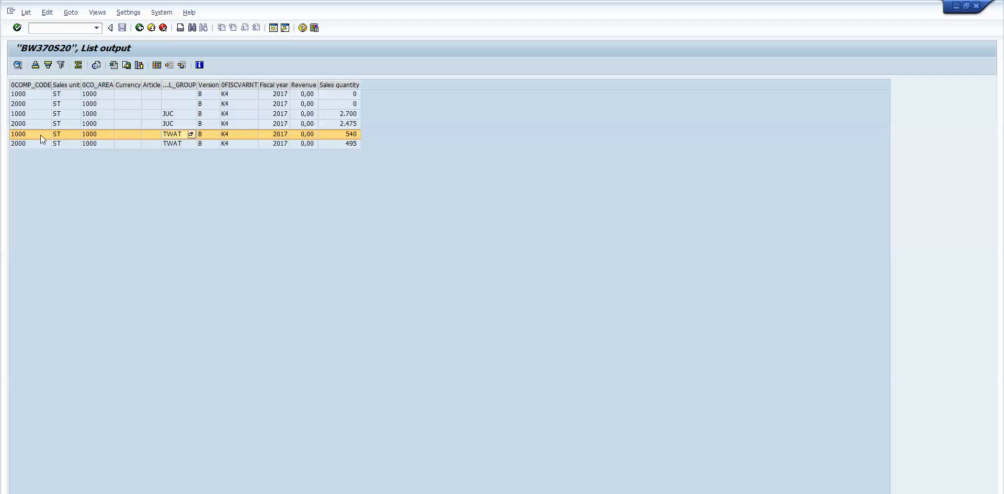
- Sort the BW370S20 list by company code in descending order and check the JUC and TWAT sales quantities of each company code
click(39, 79)
click(48, 65)
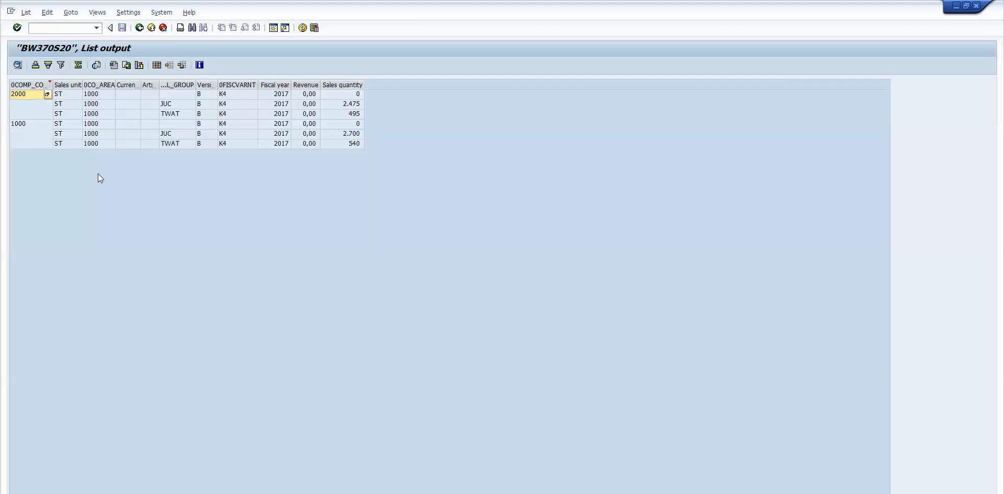
click(22, 124)
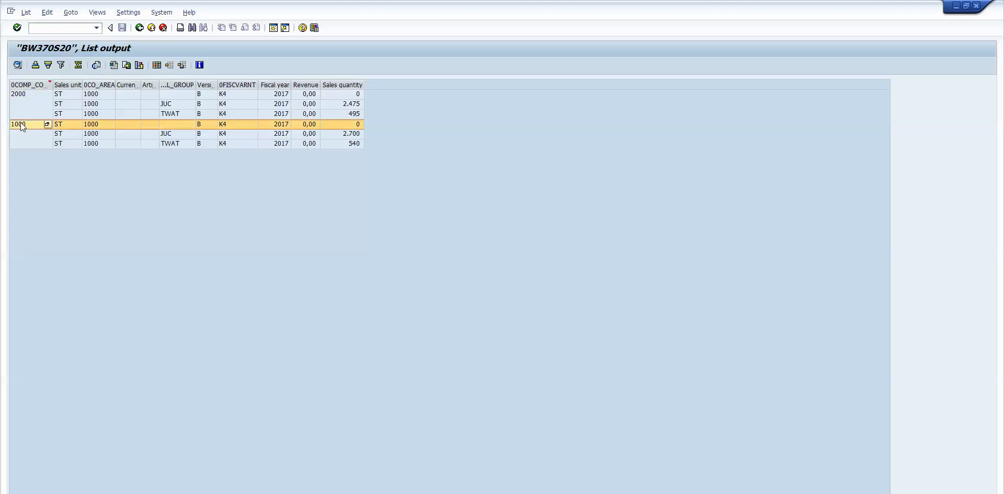
click(346, 135)
click(349, 144)
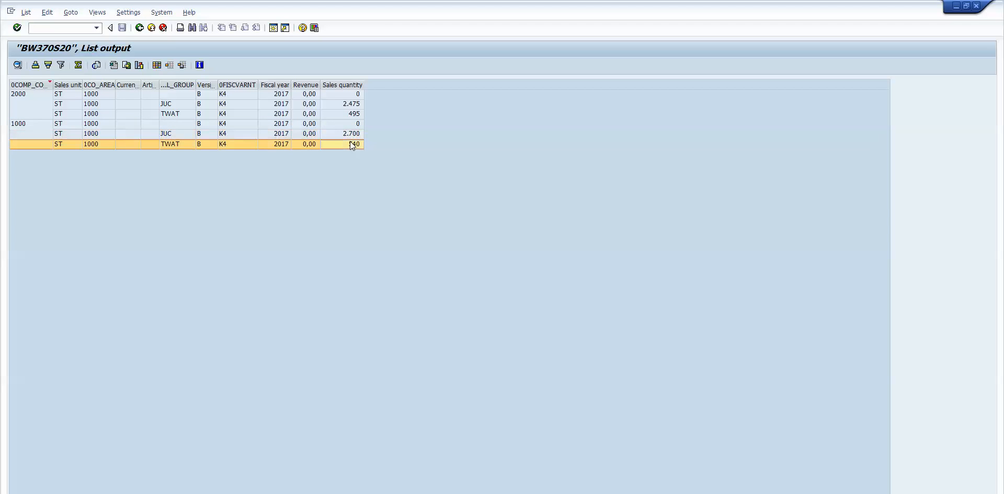
click(352, 104)
click(353, 114)
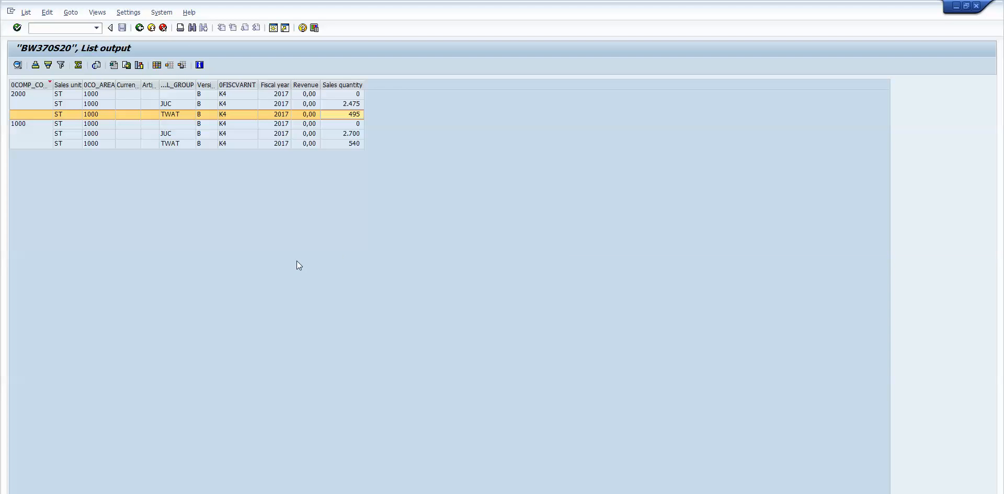
- Switch to the PowerPoint presentation "IP KT to the team learning hub- day 2.pptx" and look through the earlier slide thumbnails
mouse_move(284, 493)
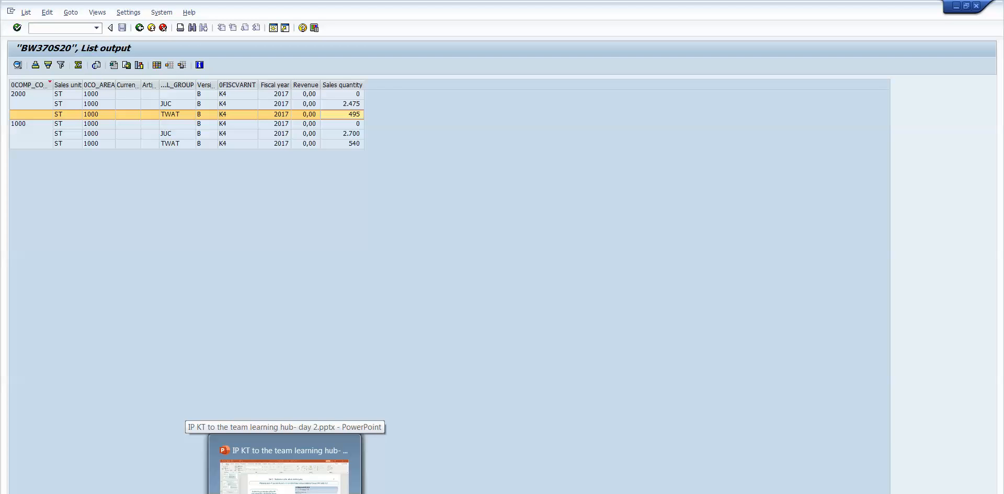
click(353, 105)
click(284, 493)
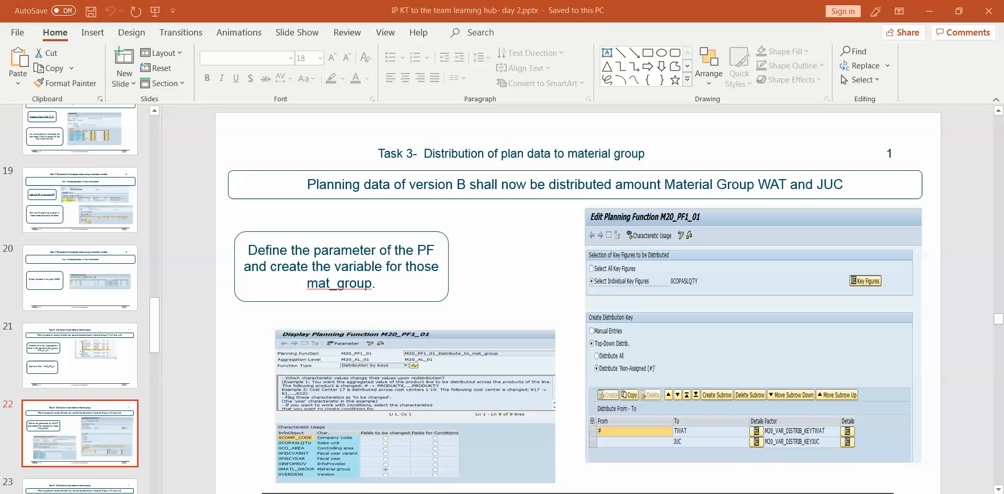
click(155, 179)
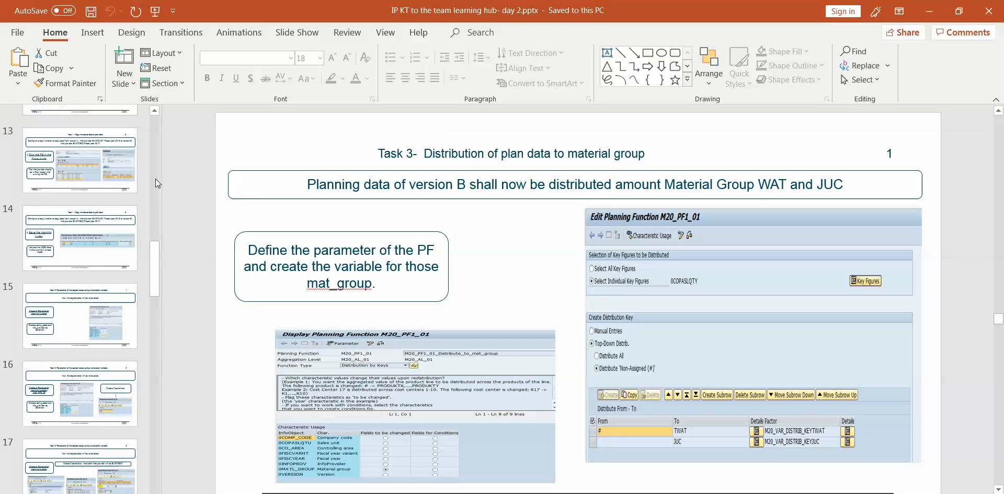